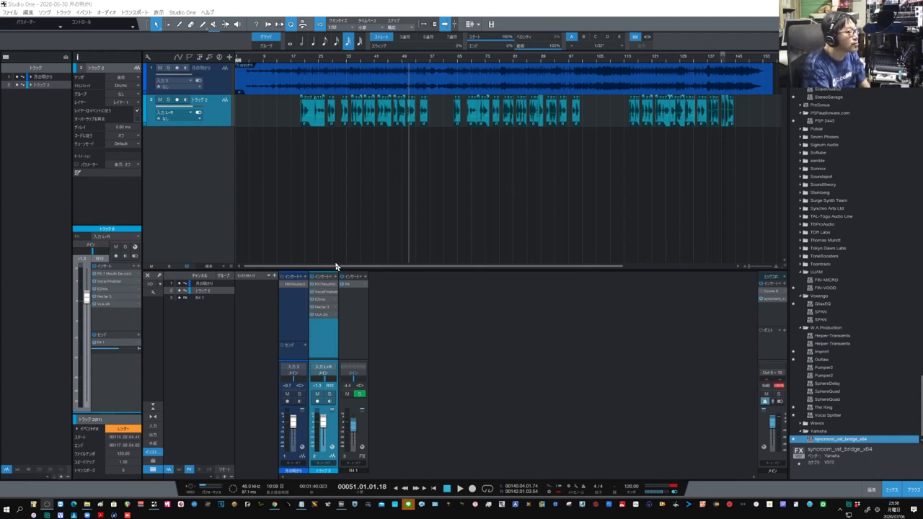
- Insert syncroom_vst_bridge_x64 on the main output channel and add syncroom_vst_bridge_sub_multiout_x64 as a new instrument track
{"action": "left_click_drag", "start_coordinate": [336, 267], "coordinate": [335, 303]}
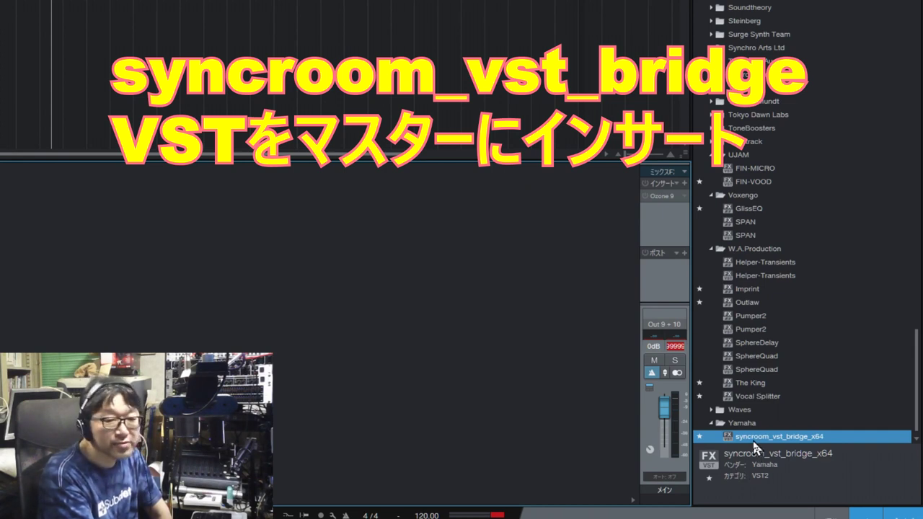
{"action": "left_click_drag", "start_coordinate": [752, 437], "coordinate": [654, 210]}
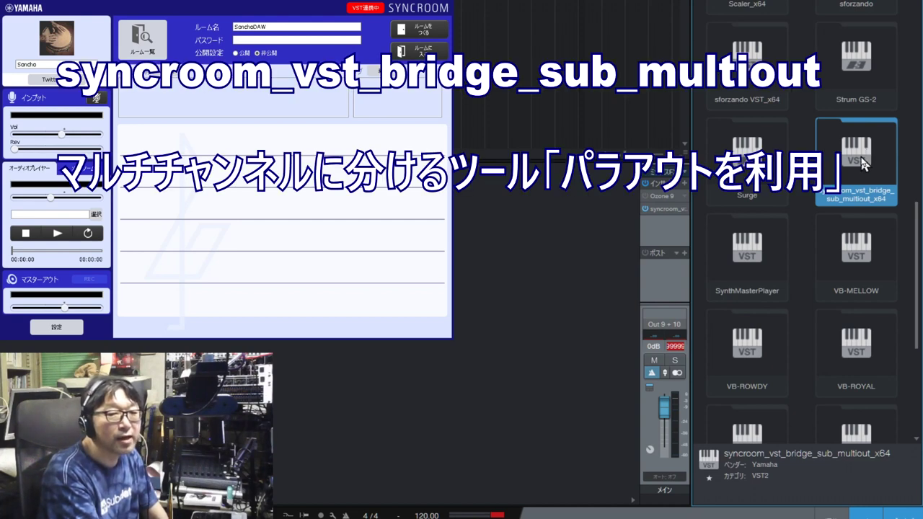
{"action": "mouse_move", "coordinate": [864, 161]}
{"action": "left_mouse_down"}
{"action": "mouse_move", "coordinate": [712, 160]}
{"action": "mouse_move", "coordinate": [860, 150]}
{"action": "left_mouse_up"}
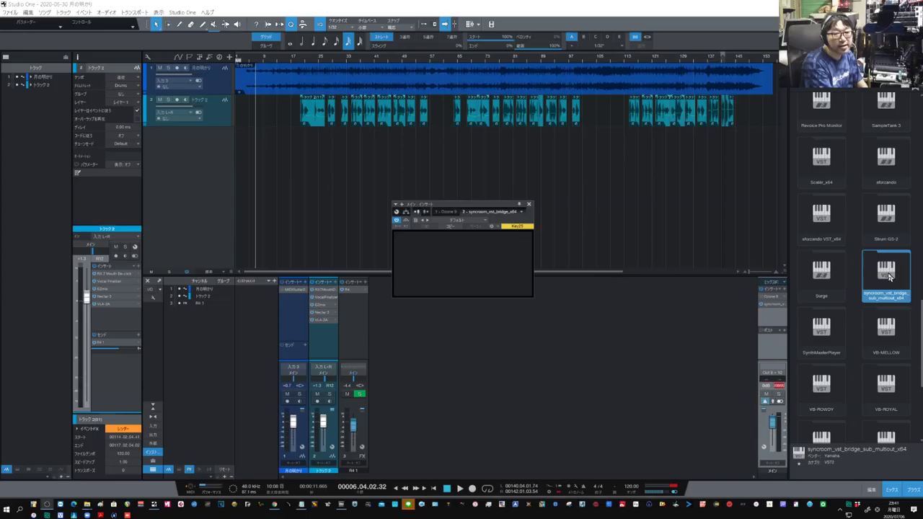
{"action": "left_click_drag", "start_coordinate": [889, 276], "coordinate": [224, 166]}
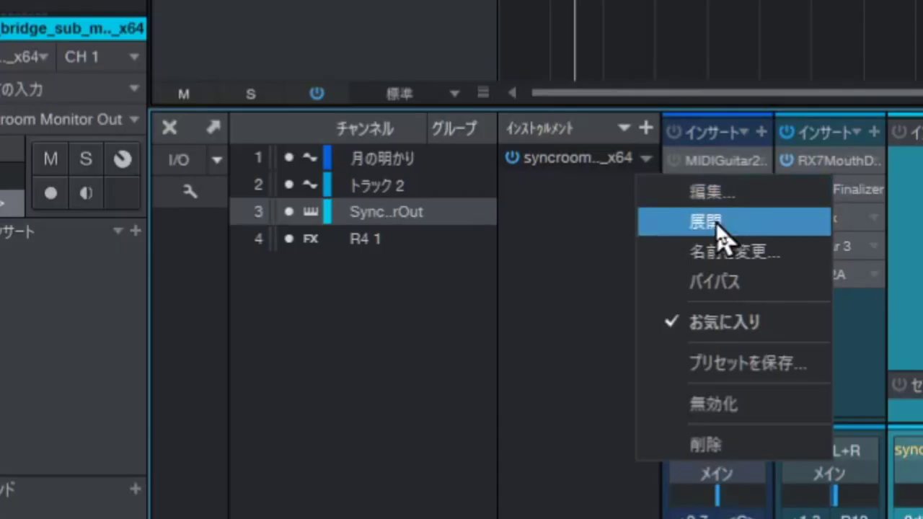
- Expand the syncroom instrument's outputs, disable Syncroom Monitor Out, and enable the Member1 to Member4 and Room Connect outputs
{"action": "left_click", "coordinate": [295, 306]}
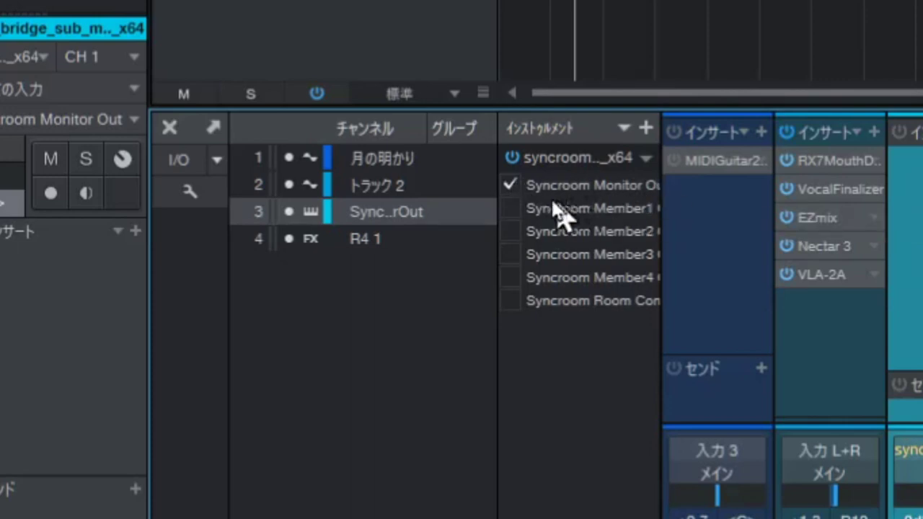
{"action": "left_click", "coordinate": [509, 188]}
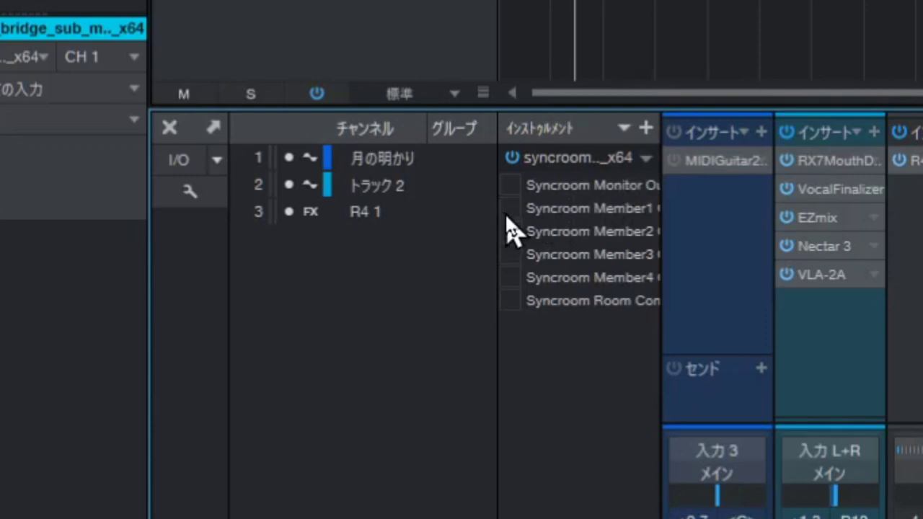
{"action": "left_click", "coordinate": [511, 209]}
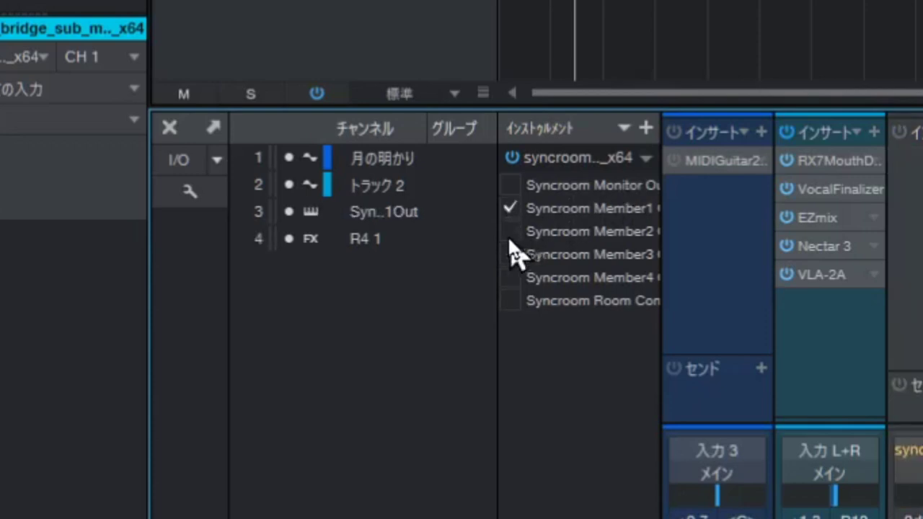
{"action": "left_click", "coordinate": [513, 236]}
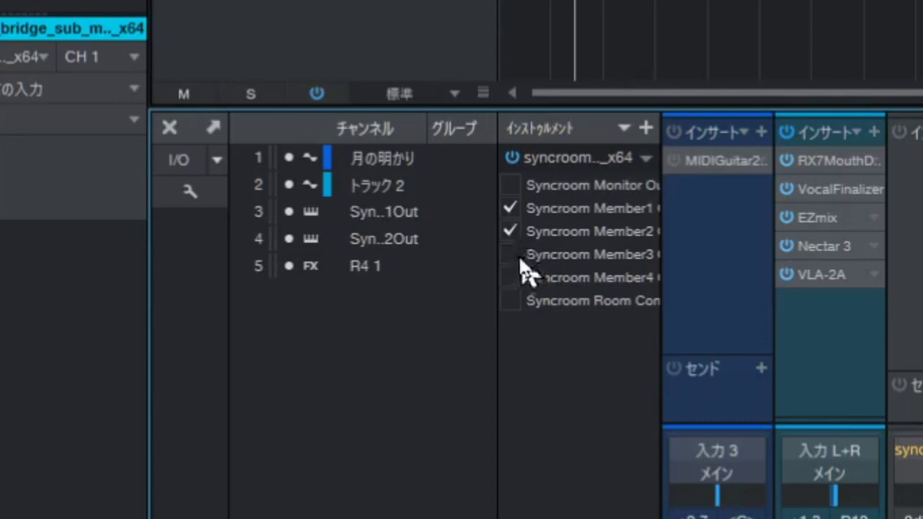
{"action": "left_click", "coordinate": [511, 256]}
{"action": "left_click", "coordinate": [513, 278]}
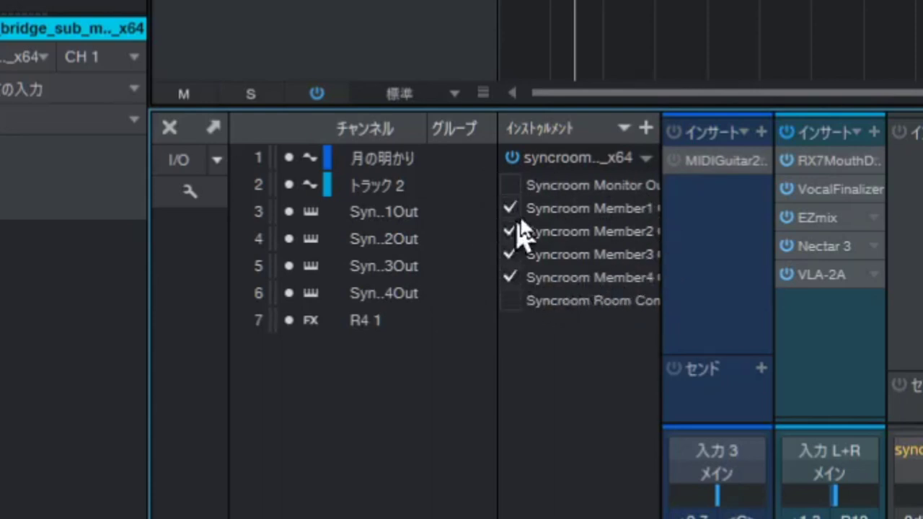
{"action": "left_click", "coordinate": [510, 301]}
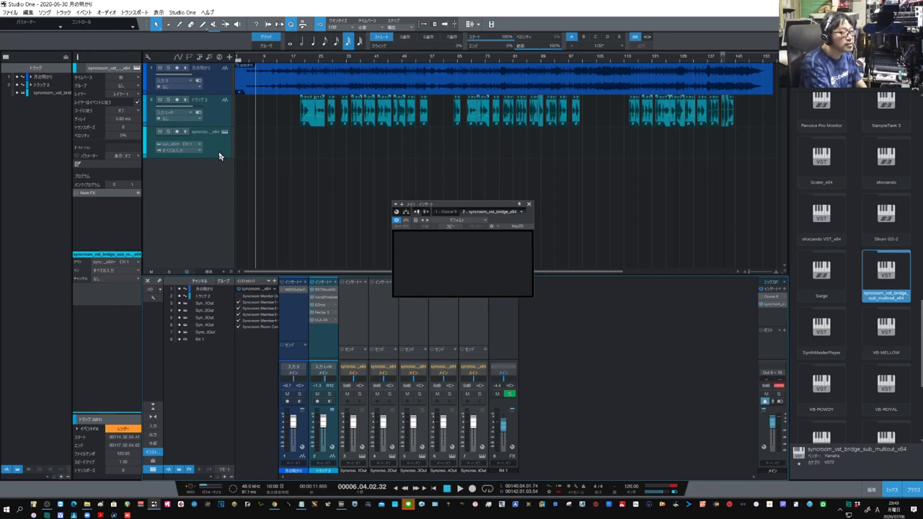
- Add four stereo audio tracks below the syncroom instrument track
{"action": "right_click", "coordinate": [208, 172]}
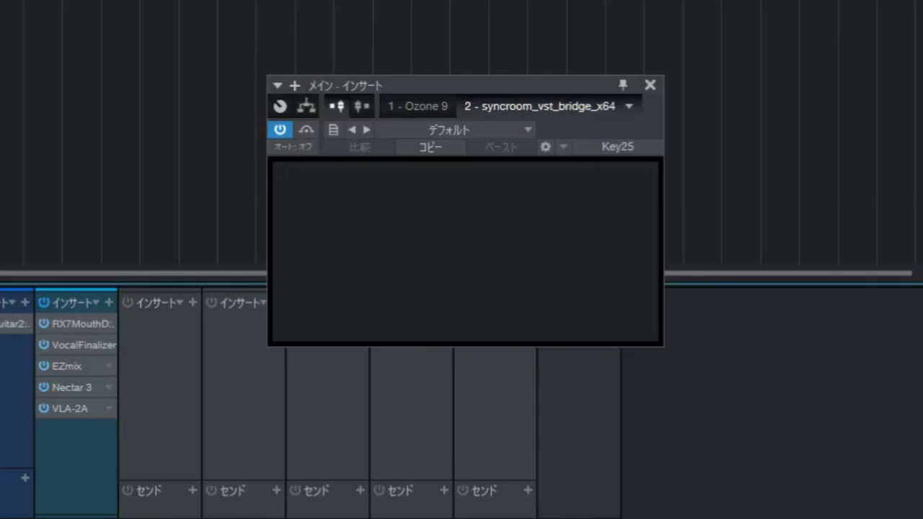
{"action": "left_click", "coordinate": [3, 170]}
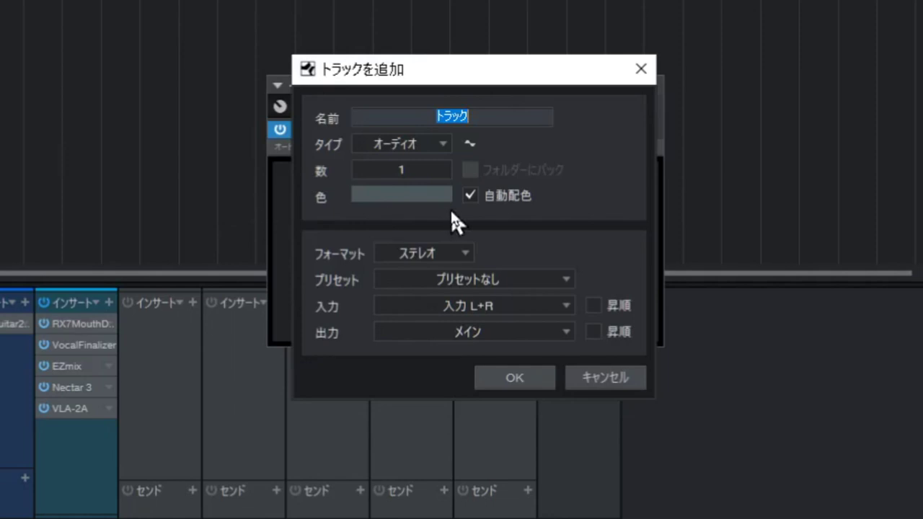
{"action": "left_click", "coordinate": [431, 173]}
{"action": "type", "text": "4"}
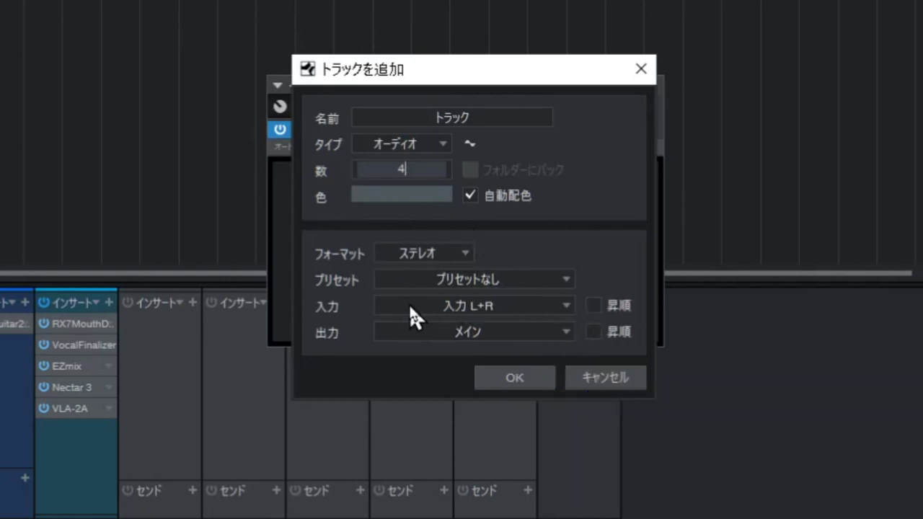
{"action": "left_click", "coordinate": [513, 382]}
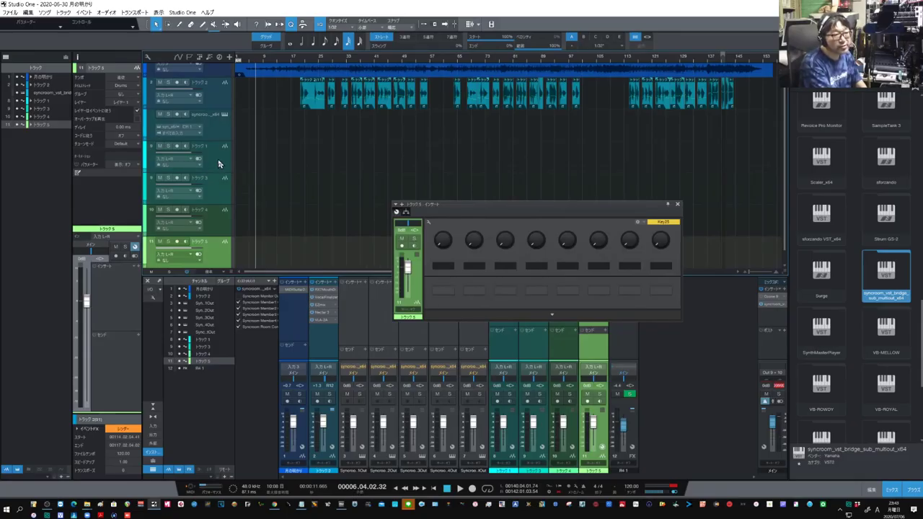
- Recolor トラック 1 purple, トラック 4 brown and the syncroom instrument track pink
{"action": "scroll", "coordinate": [151, 159], "scroll_direction": "down", "scroll_amount": 1}
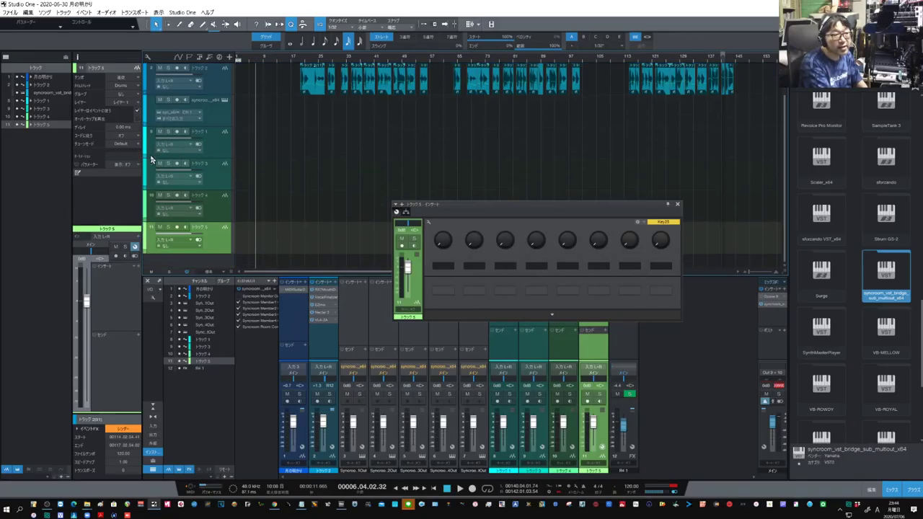
{"action": "left_click", "coordinate": [224, 150]}
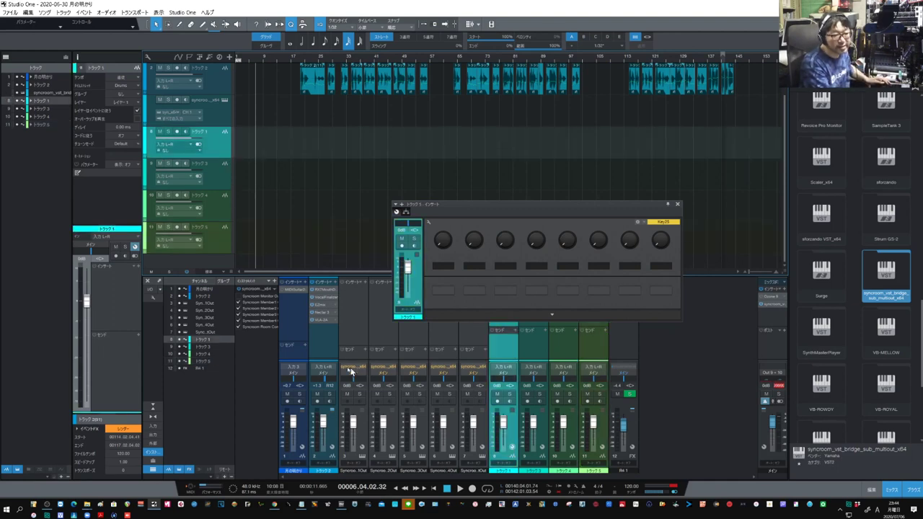
{"action": "left_click", "coordinate": [146, 143]}
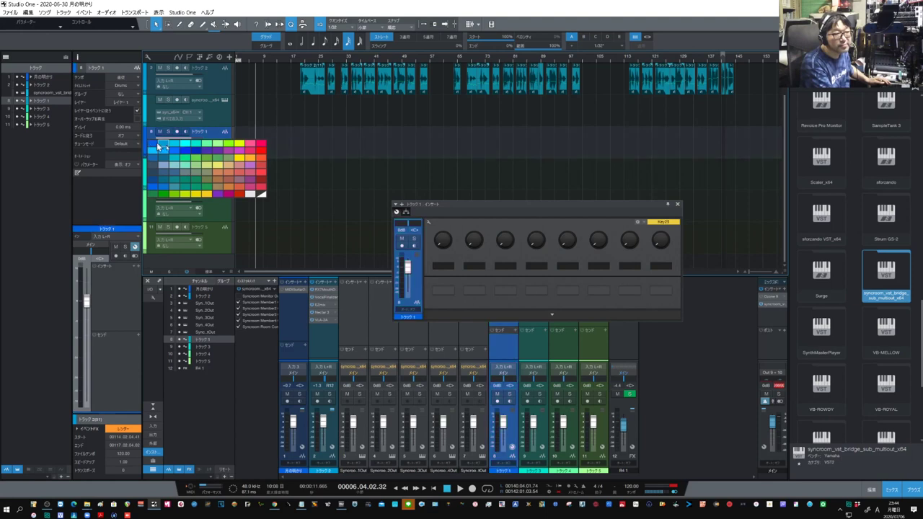
{"action": "left_click", "coordinate": [253, 173]}
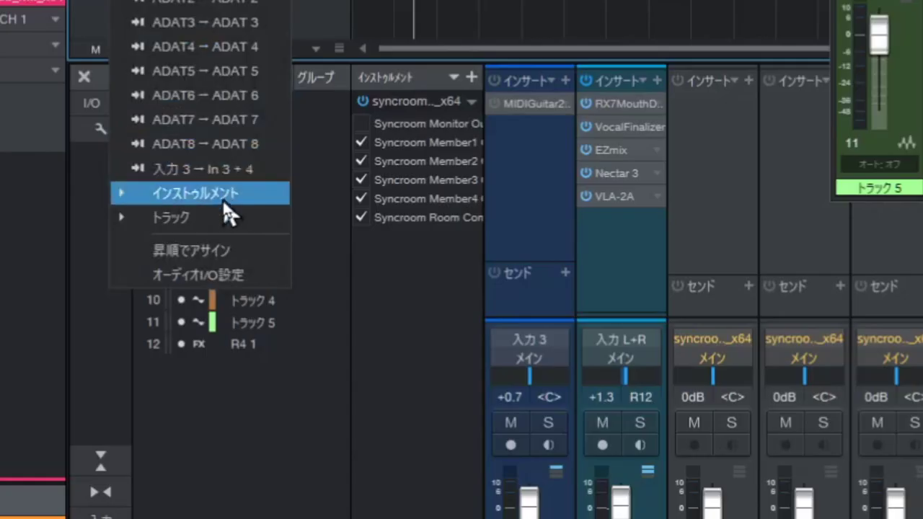
- Set the input of トラック 1 to Syncroom Member1 Out and of トラック 3 to Syncroom Member2 Out
{"action": "left_click", "coordinate": [224, 200]}
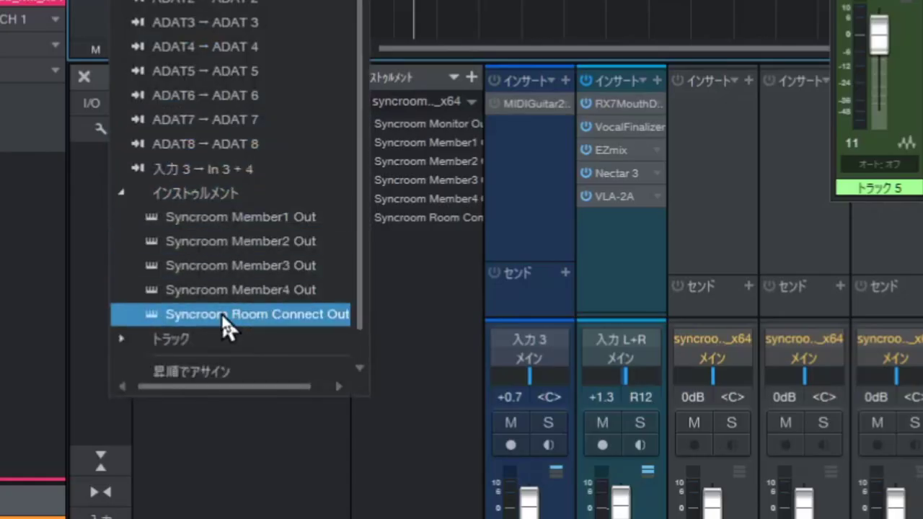
{"action": "left_click", "coordinate": [220, 223]}
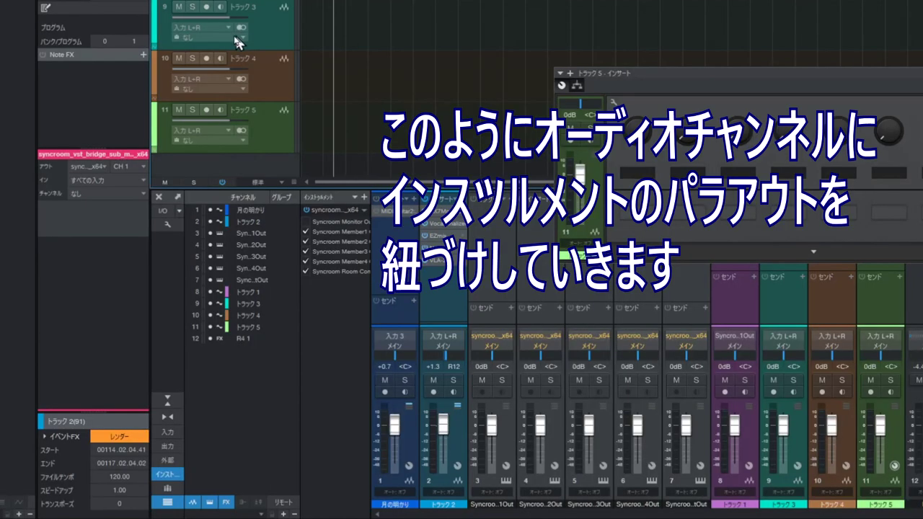
{"action": "left_click", "coordinate": [228, 30]}
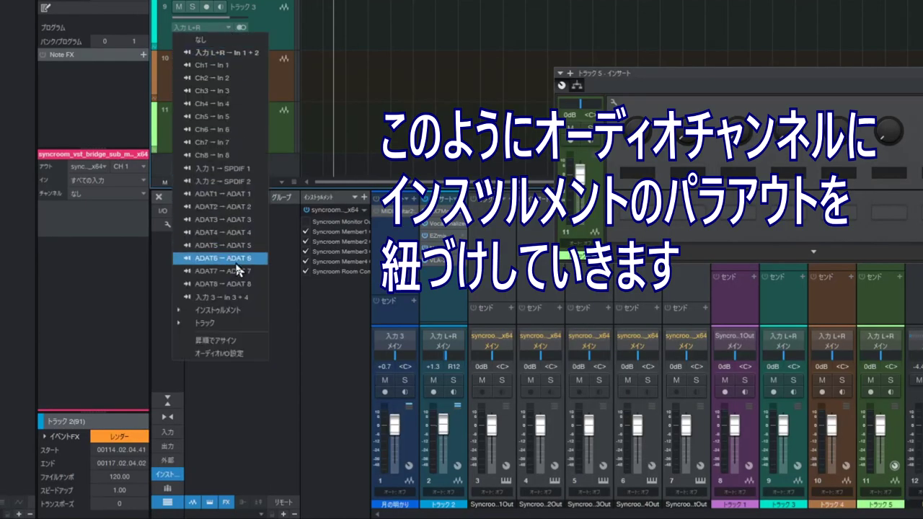
{"action": "left_click", "coordinate": [237, 309]}
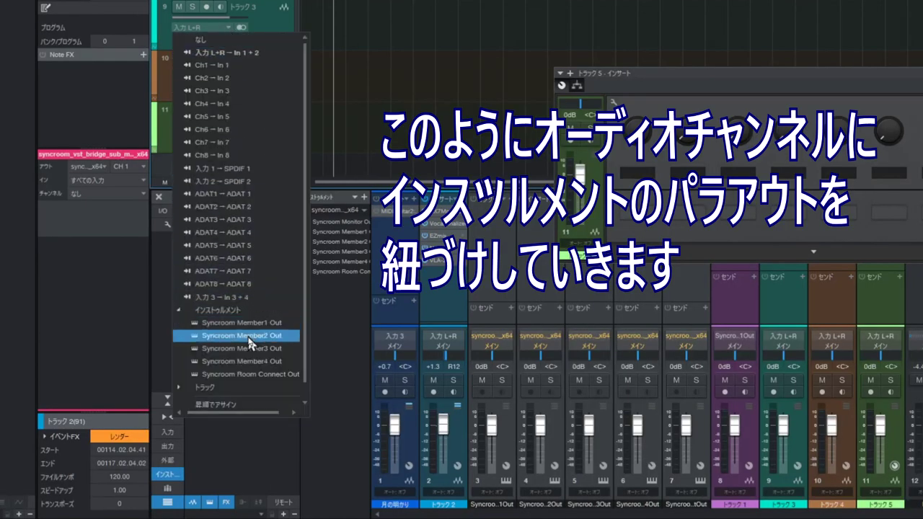
{"action": "left_click", "coordinate": [248, 335]}
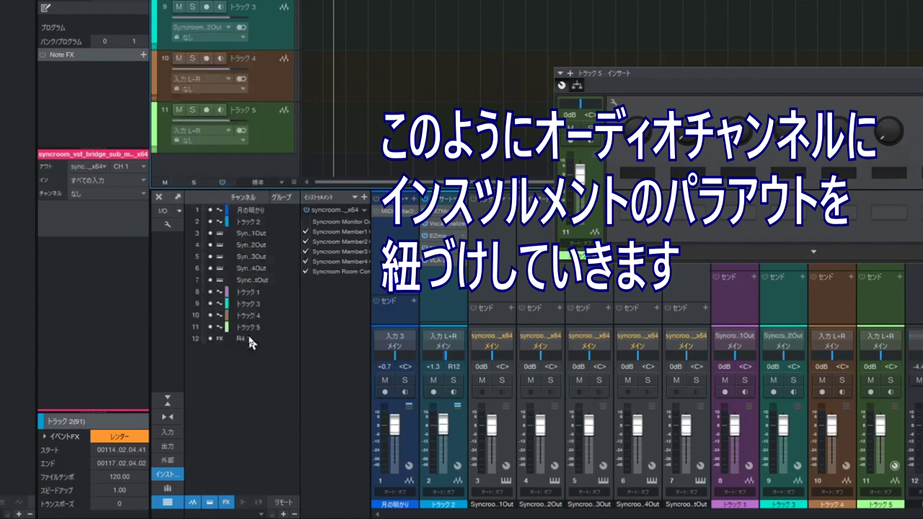
- Set the input of トラック 4 to Syncroom Member3 Out and of トラック 5 to Syncroom Member4 Out
{"action": "left_click", "coordinate": [225, 85]}
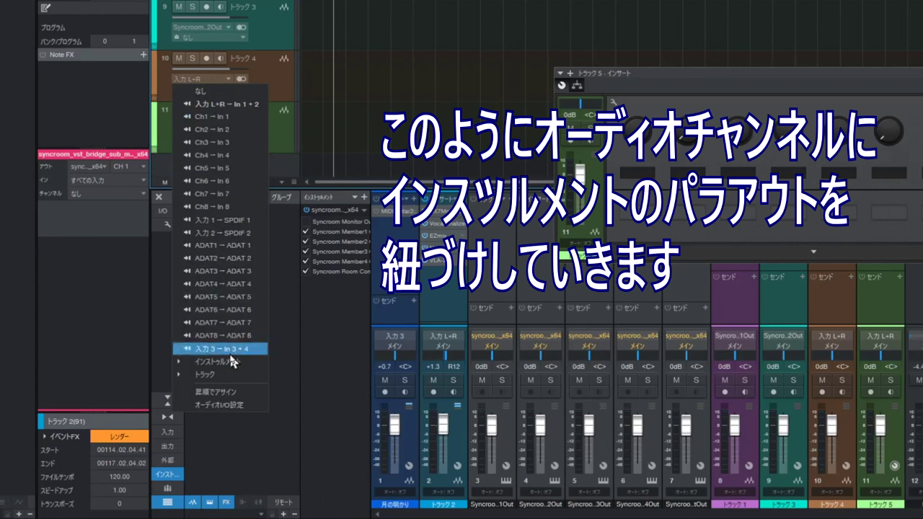
{"action": "mouse_move", "coordinate": [233, 366]}
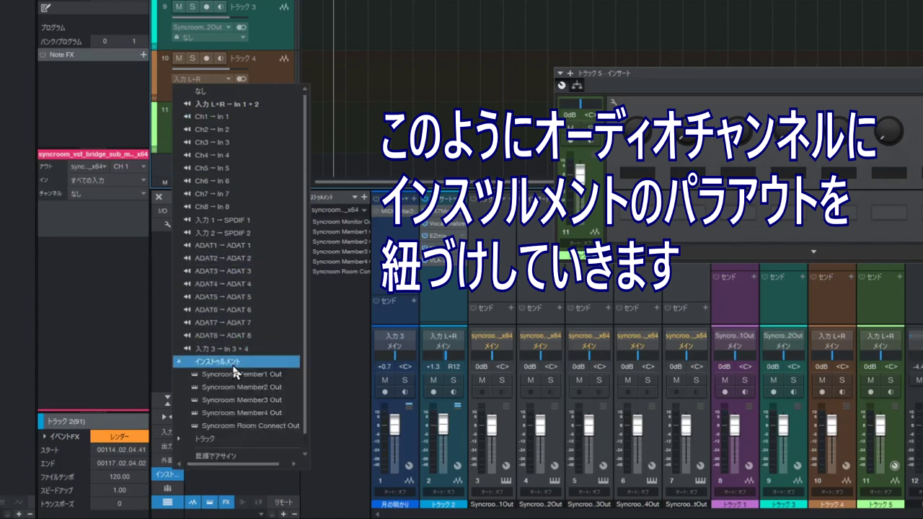
{"action": "left_click", "coordinate": [244, 406]}
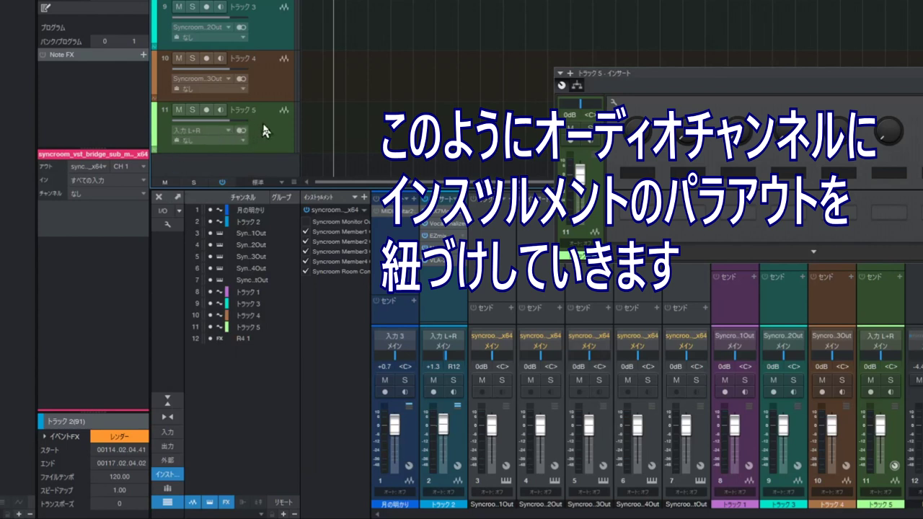
{"action": "left_click", "coordinate": [218, 128]}
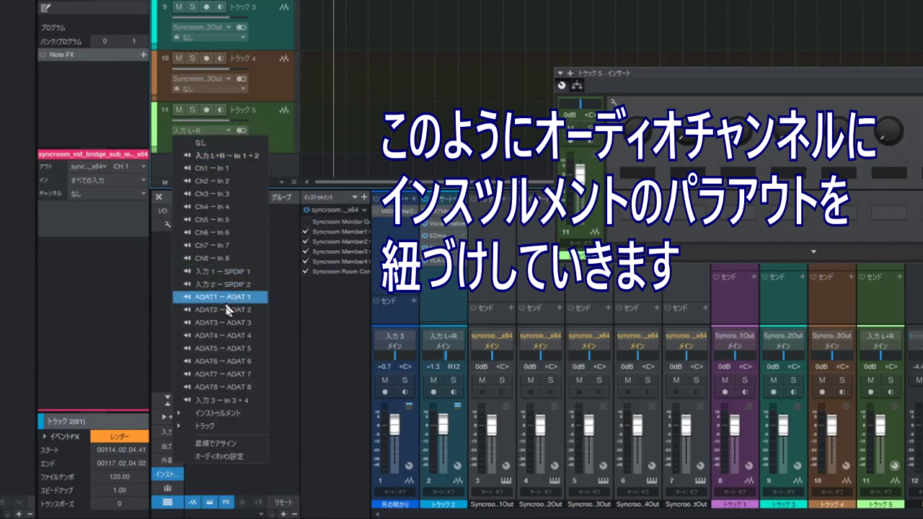
{"action": "left_click", "coordinate": [223, 414]}
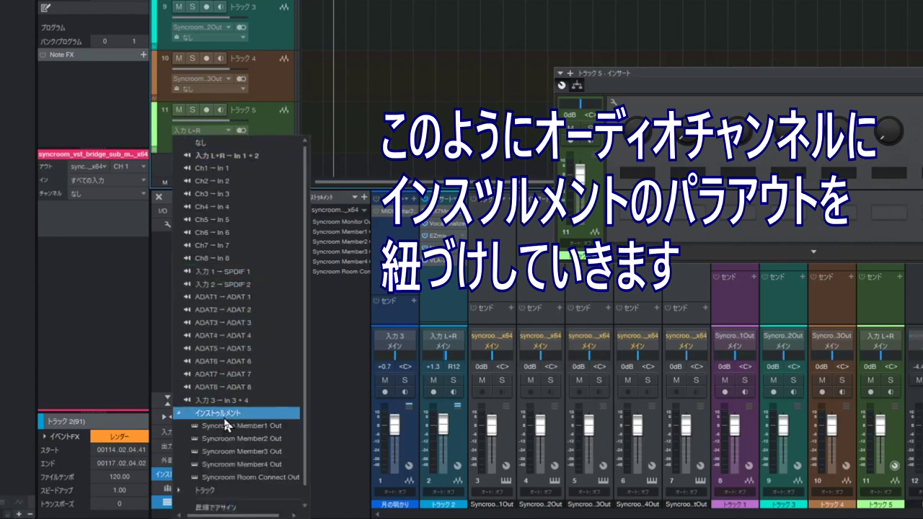
{"action": "left_click", "coordinate": [234, 465]}
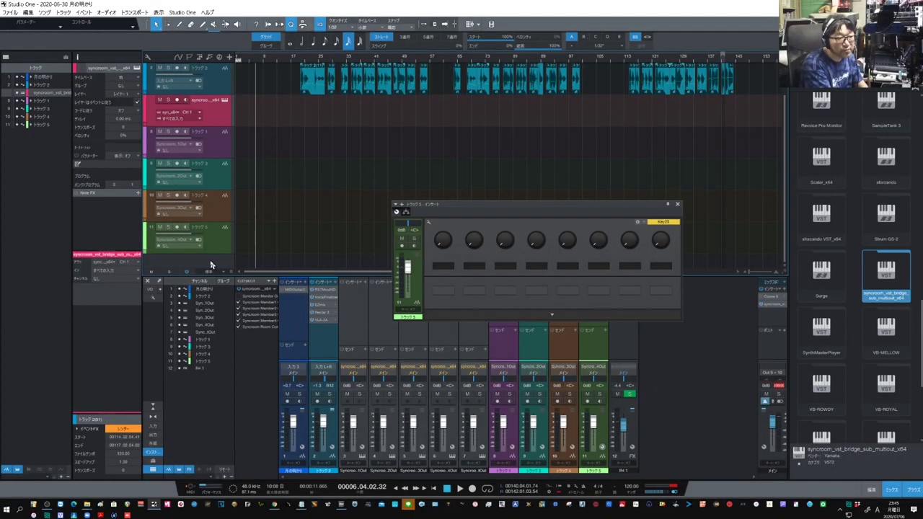
- Add one more stereo audio track and set its input to Syncroom Room Connect Out
{"action": "right_click", "coordinate": [261, 172]}
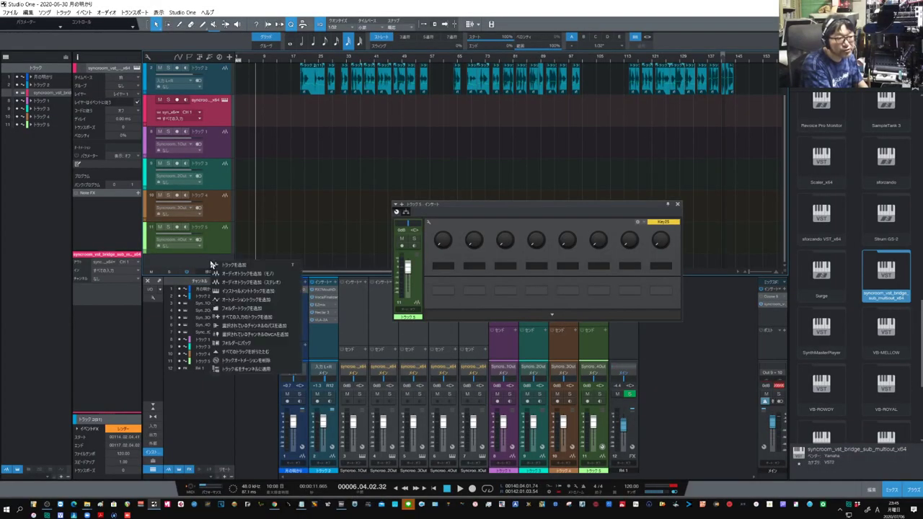
{"action": "left_click", "coordinate": [235, 282]}
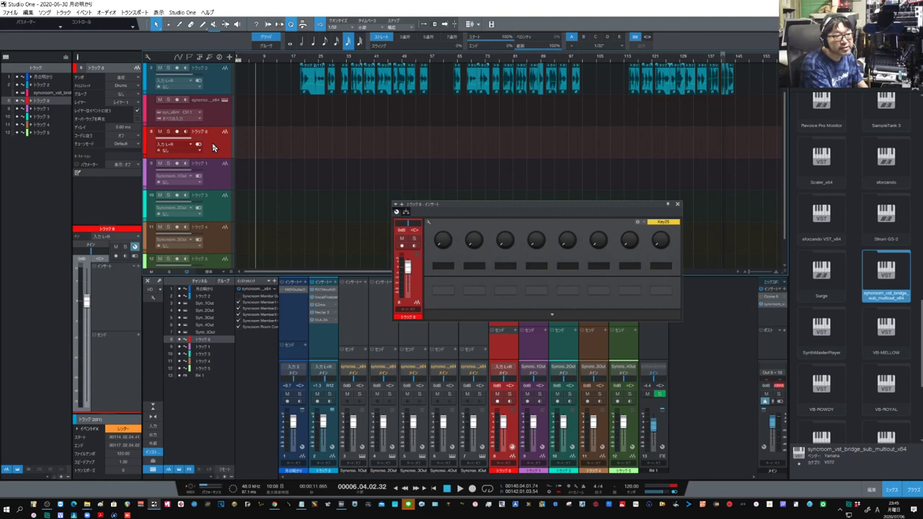
{"action": "left_click", "coordinate": [181, 147]}
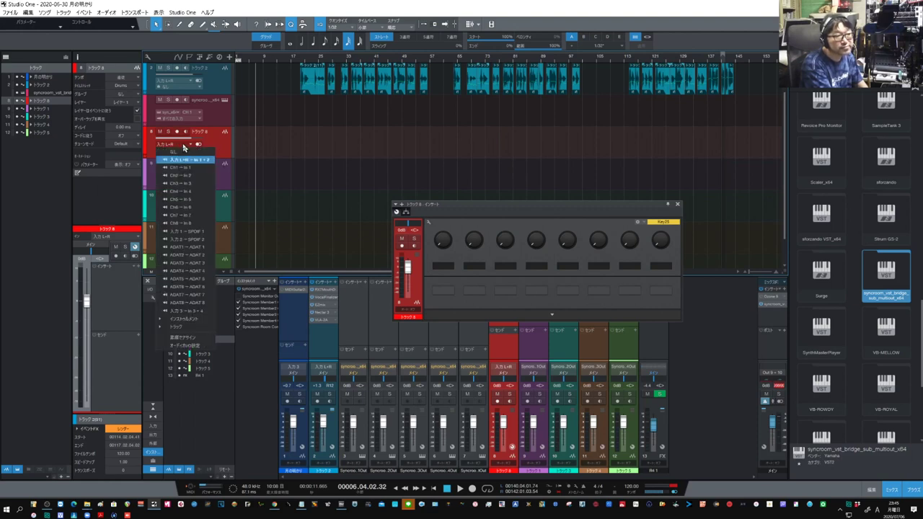
{"action": "left_click", "coordinate": [191, 319]}
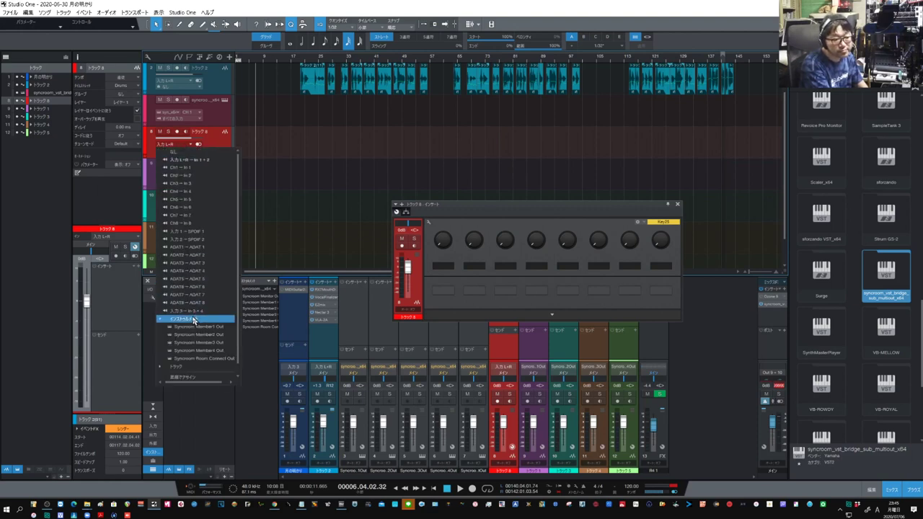
{"action": "left_click", "coordinate": [200, 359]}
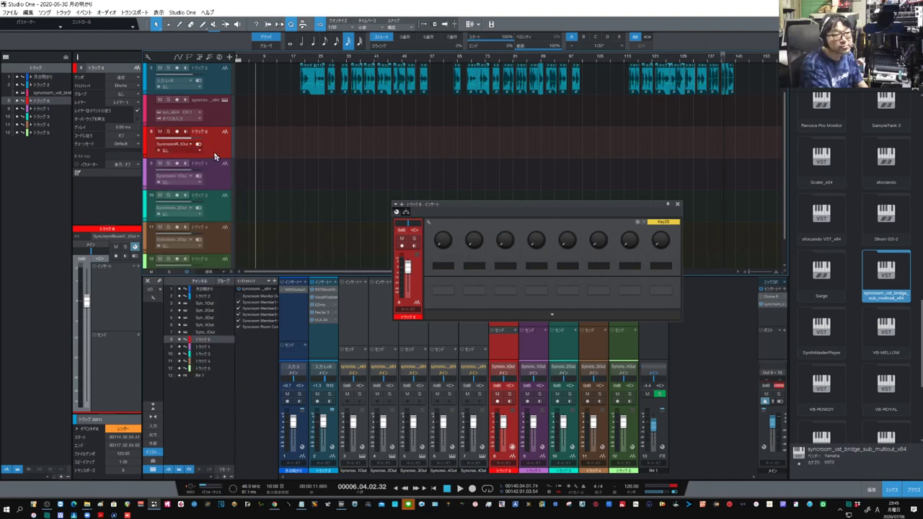
- Rename the red Syncroom Room Connect Out track as マスター and the purple トラック 1 as 1
{"action": "double_click", "coordinate": [198, 132]}
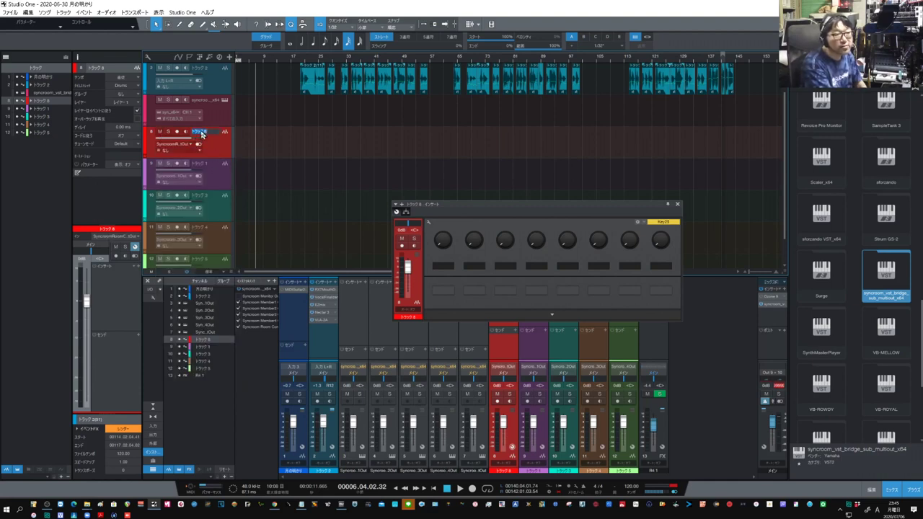
{"action": "key", "text": "Zenkaku_Hankaku"}
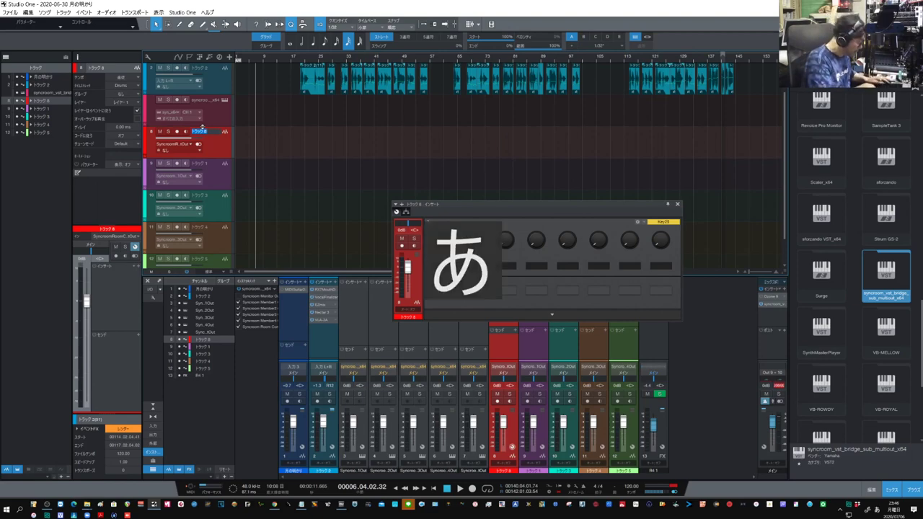
{"action": "type", "text": "masuta"}
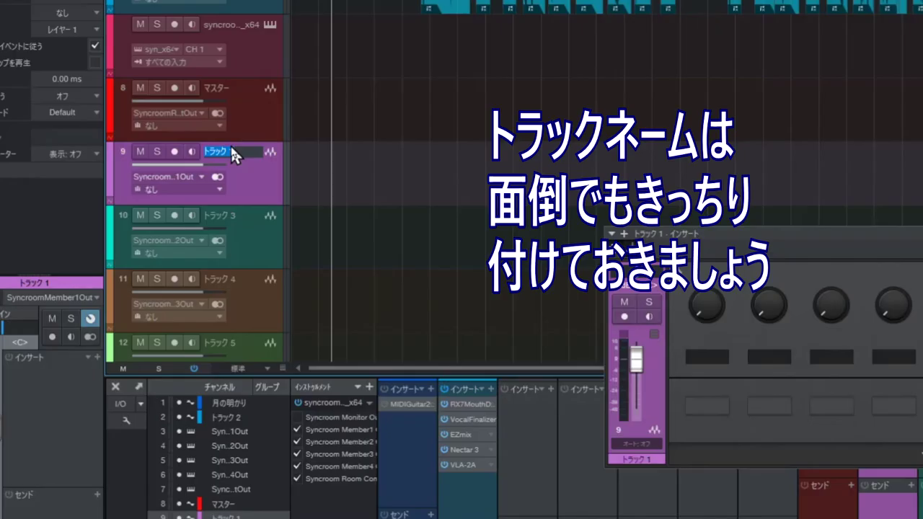
{"action": "type", "text": "1"}
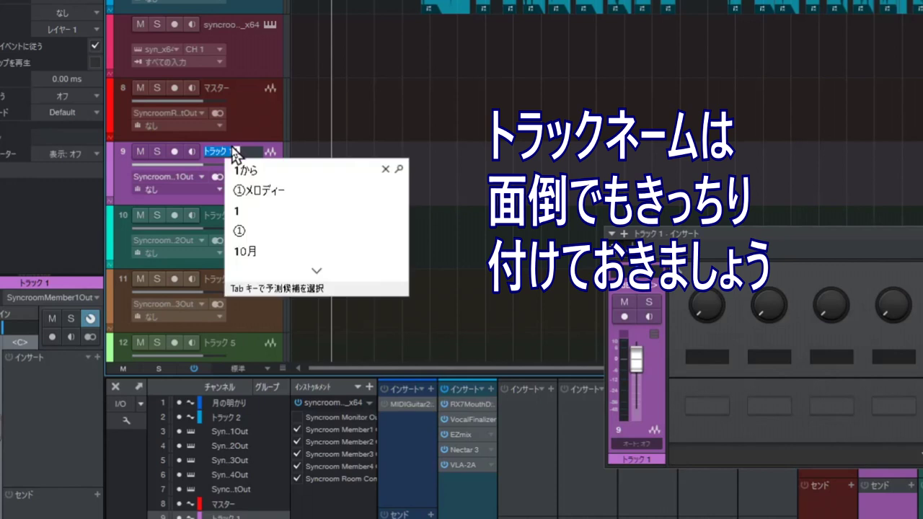
{"action": "key", "text": "Return"}
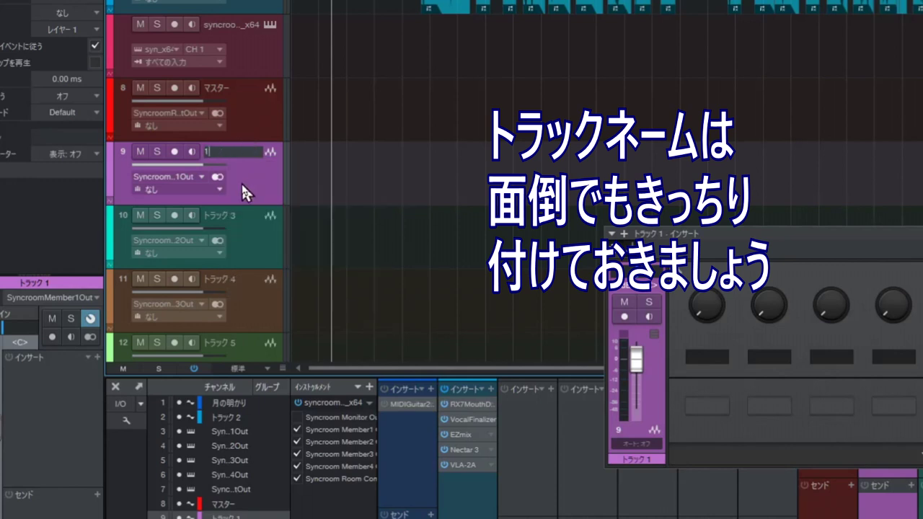
- Rename the turquoise トラック 3 as 2 and the brown トラック 4 as 3
{"action": "left_click", "coordinate": [224, 220]}
{"action": "double_click", "coordinate": [224, 216]}
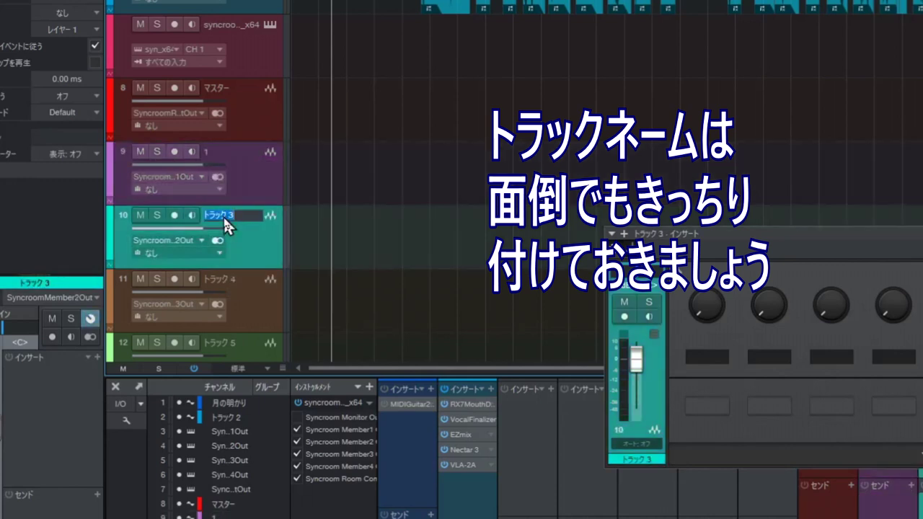
{"action": "type", "text": "2"}
{"action": "key", "text": "Return"}
{"action": "double_click", "coordinate": [219, 278]}
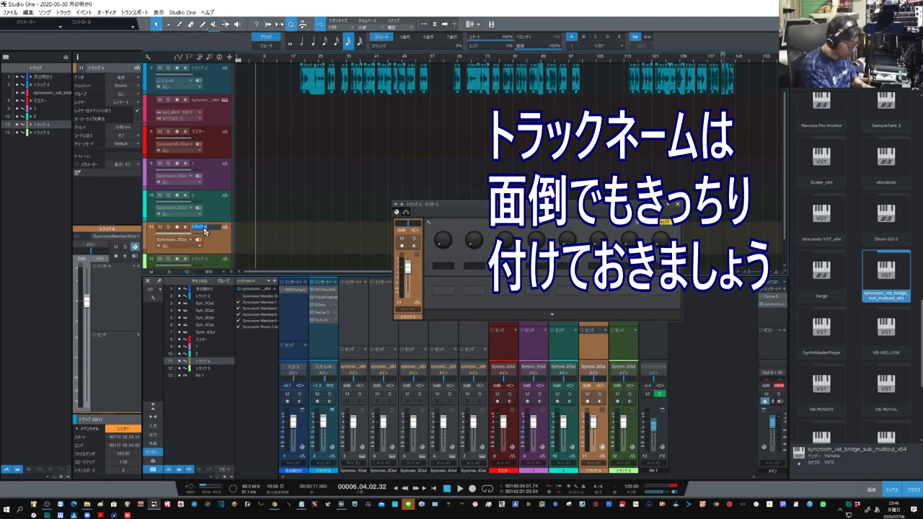
{"action": "type", "text": "3"}
{"action": "key", "text": "Return"}
- Rename the green トラック 5 as 4
{"action": "double_click", "coordinate": [205, 259]}
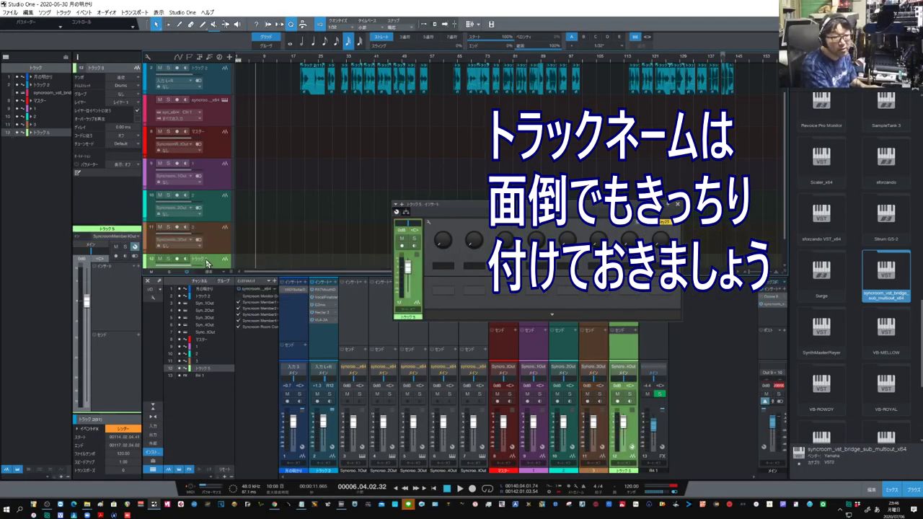
{"action": "type", "text": "4"}
{"action": "key", "text": "Return"}
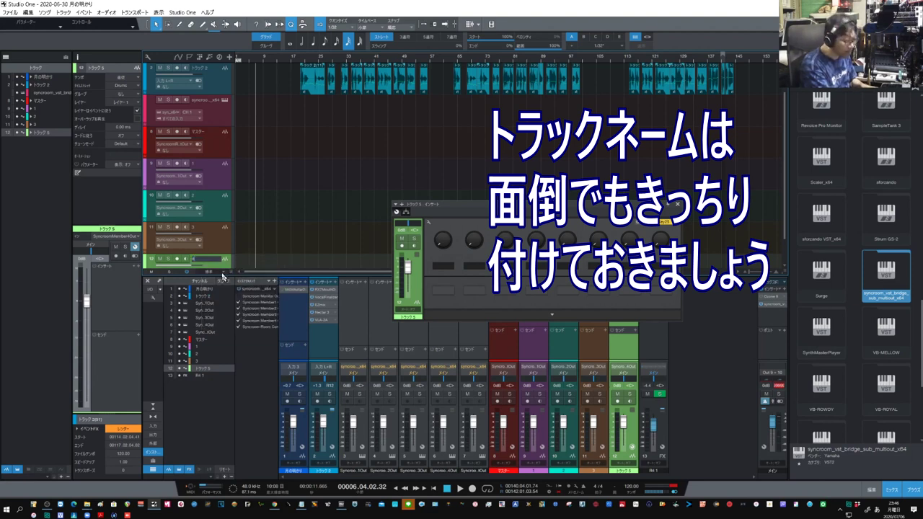
{"action": "key", "text": "Return"}
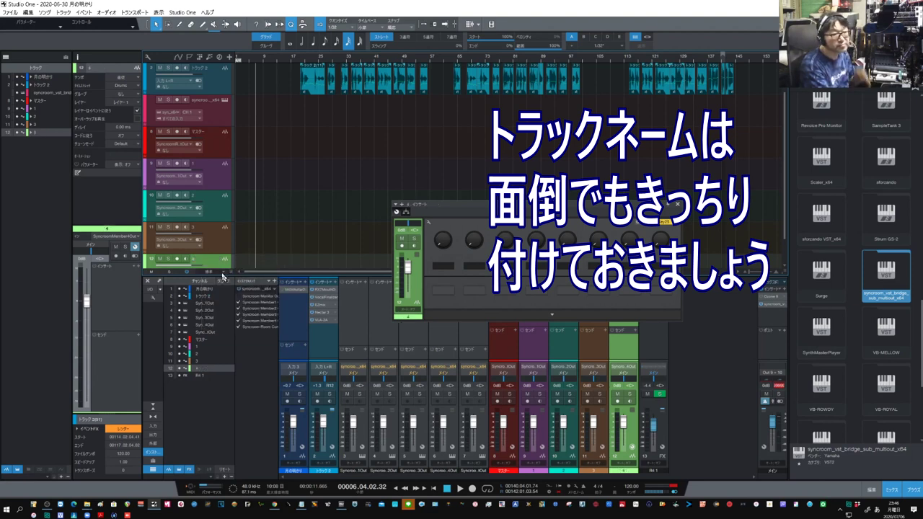
- Add a mono audio track directly below the マスター track
{"action": "scroll", "coordinate": [207, 207], "scroll_direction": "down", "scroll_amount": 2}
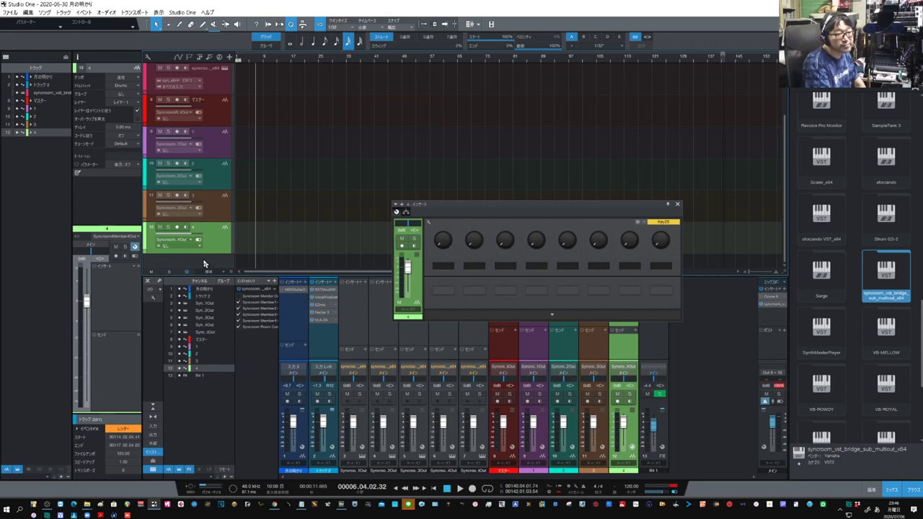
{"action": "scroll", "coordinate": [230, 256], "scroll_direction": "up", "scroll_amount": 3}
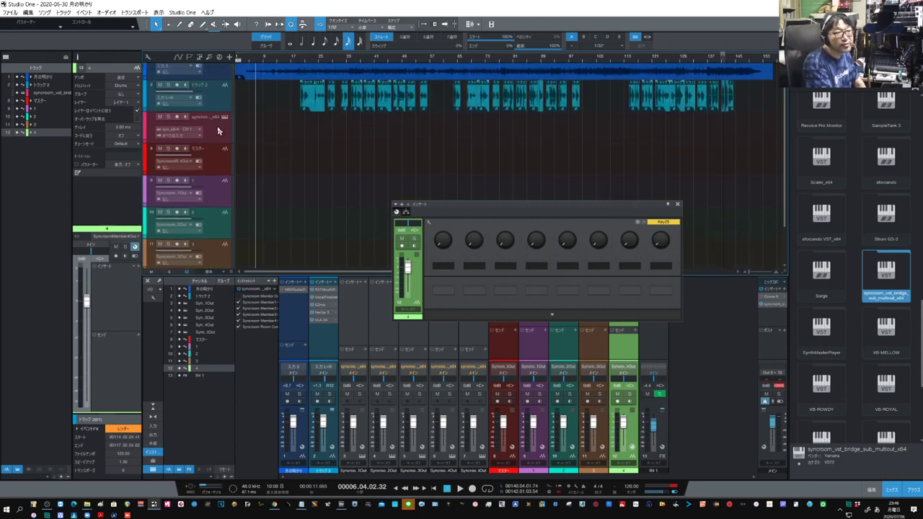
{"action": "left_click", "coordinate": [220, 151]}
{"action": "scroll", "coordinate": [220, 151], "scroll_direction": "down", "scroll_amount": 2}
{"action": "right_click", "coordinate": [215, 258]}
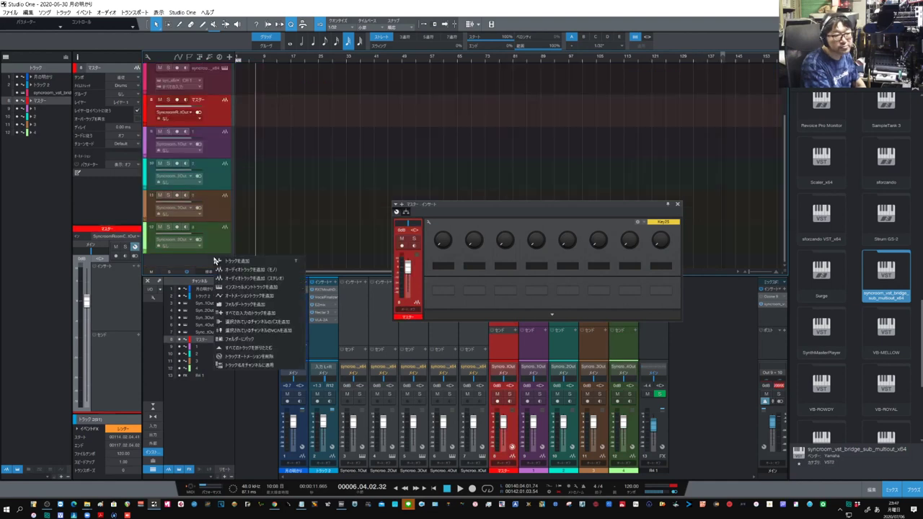
{"action": "left_click", "coordinate": [250, 277]}
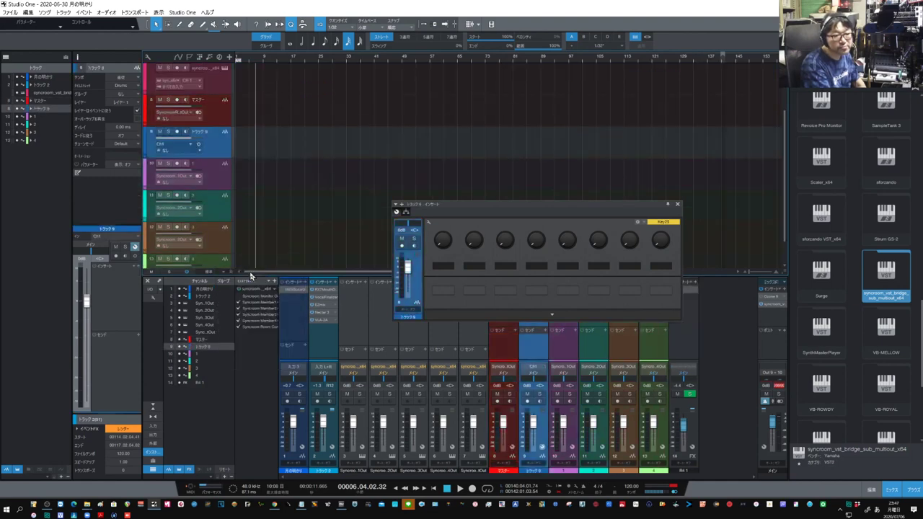
- Recolor the new track below マスター yellow and rename it as 自分
{"action": "left_click", "coordinate": [146, 144]}
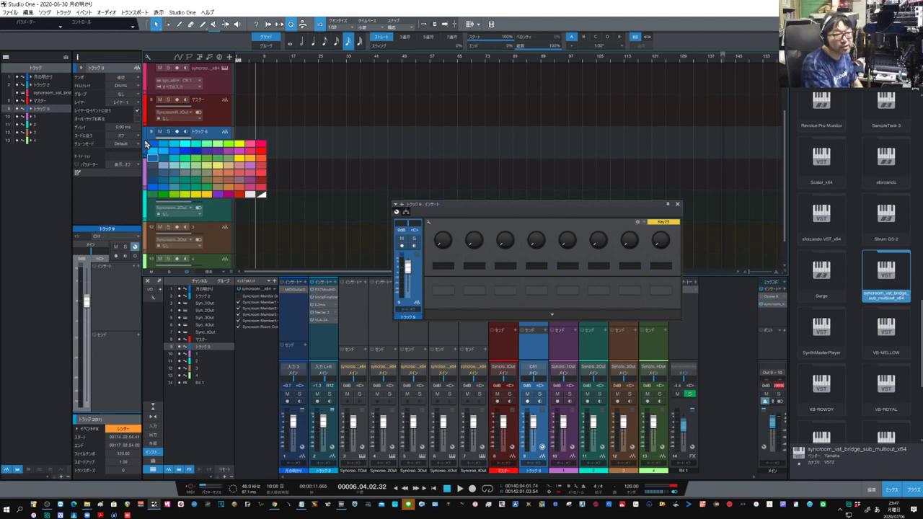
{"action": "left_click", "coordinate": [199, 195]}
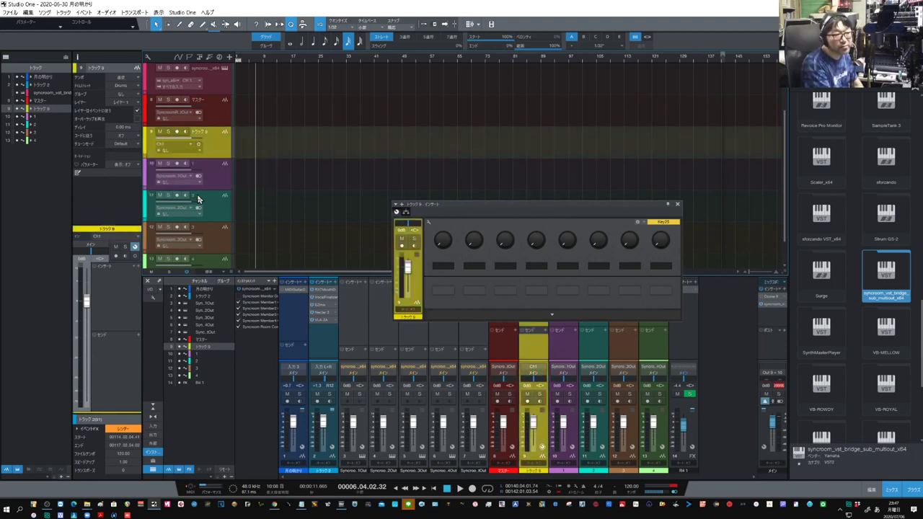
{"action": "double_click", "coordinate": [203, 132]}
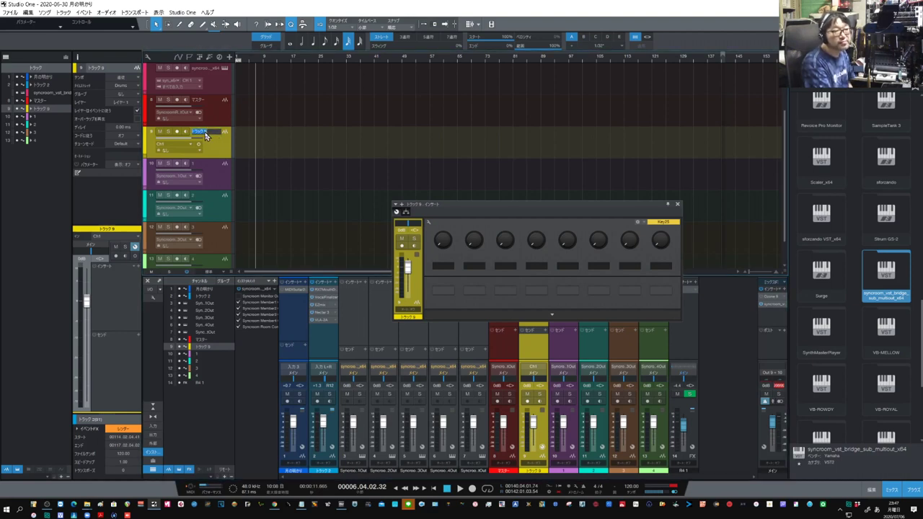
{"action": "type", "text": "じぶん"}
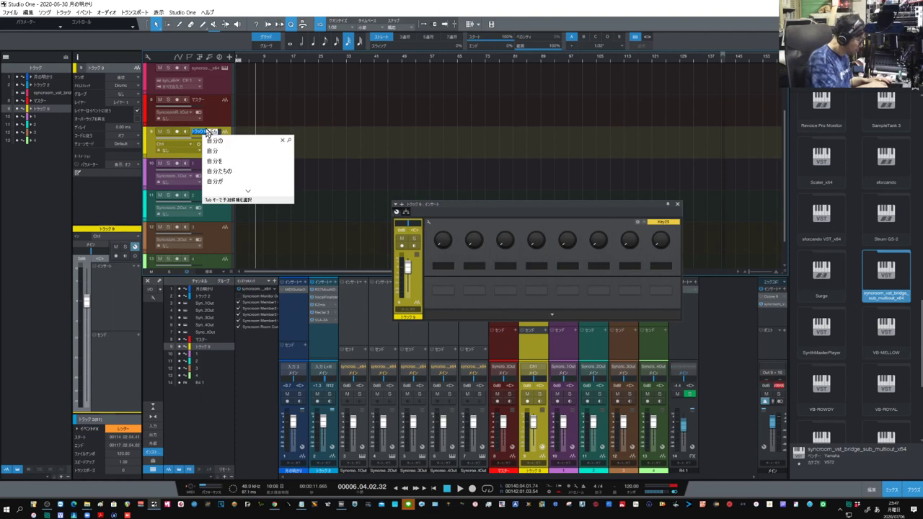
{"action": "key", "text": "Escape"}
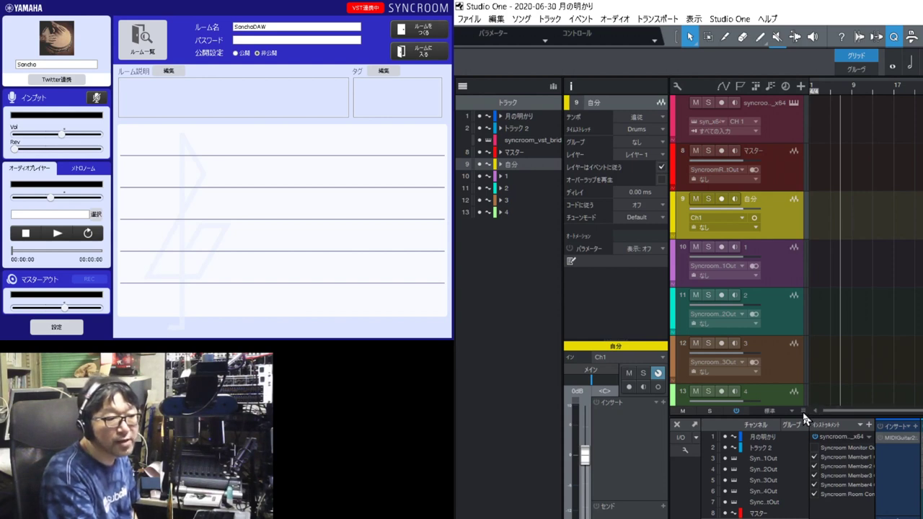
{"action": "left_click_drag", "start_coordinate": [802, 450], "coordinate": [803, 459]}
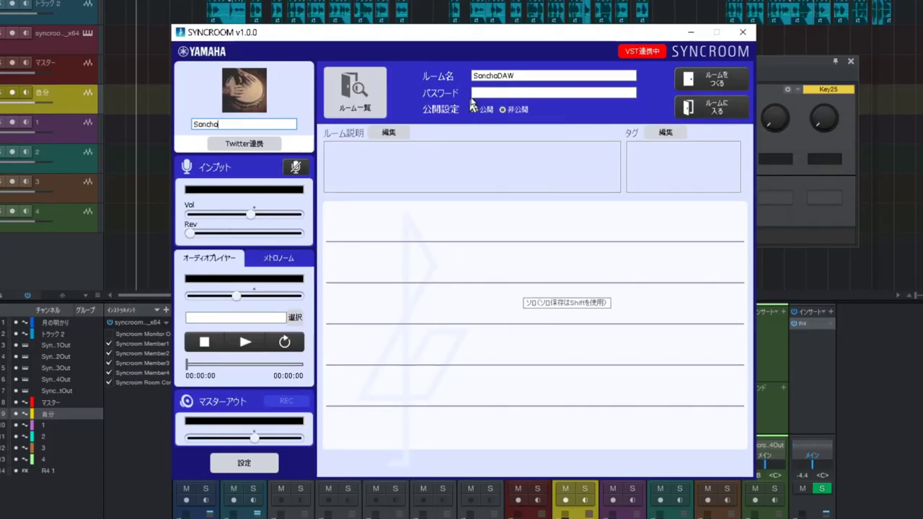
{"action": "left_click", "coordinate": [476, 94]}
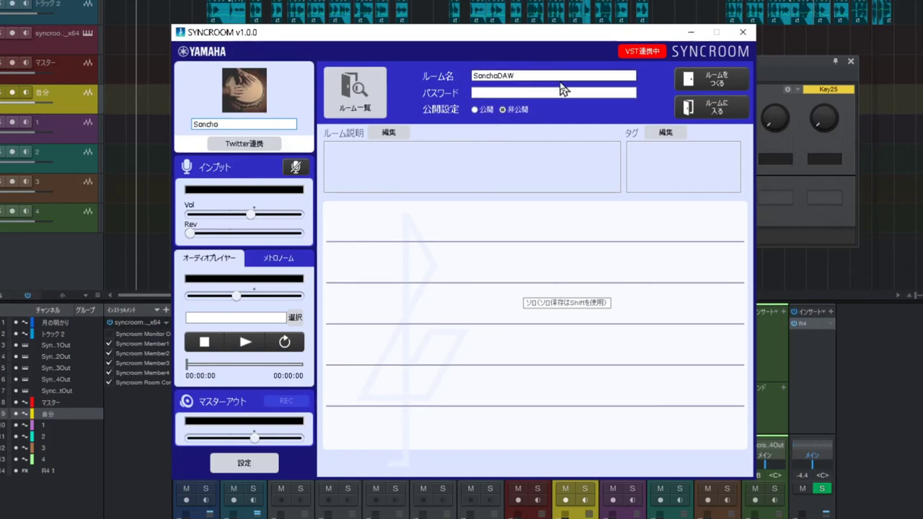
{"action": "left_click", "coordinate": [713, 81]}
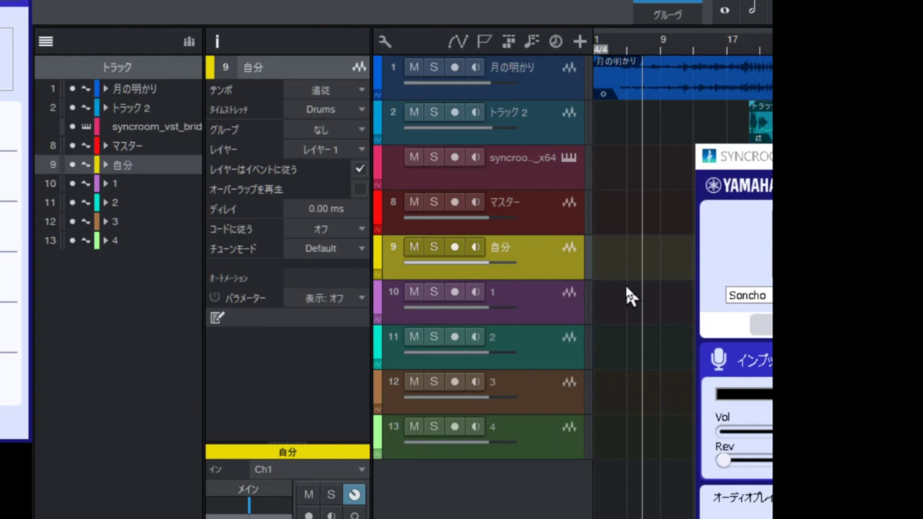
- Set the input of the 自分 track to Ch2 and turn on its input monitoring
{"action": "left_click", "coordinate": [633, 278]}
{"action": "left_click", "coordinate": [484, 276]}
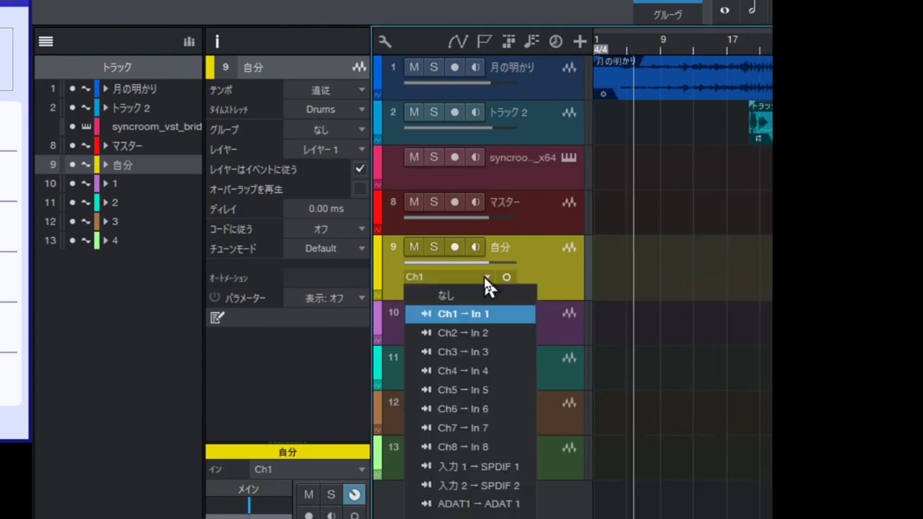
{"action": "left_click", "coordinate": [481, 336]}
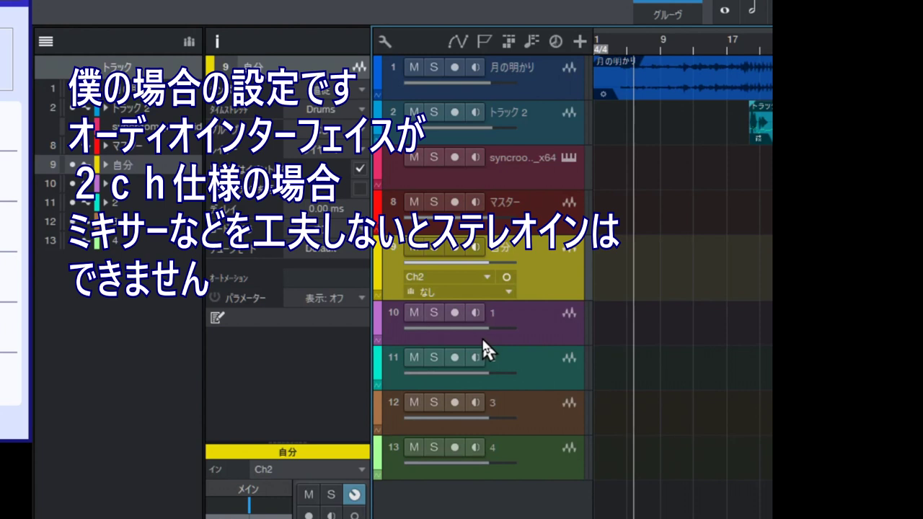
{"action": "left_click", "coordinate": [474, 248]}
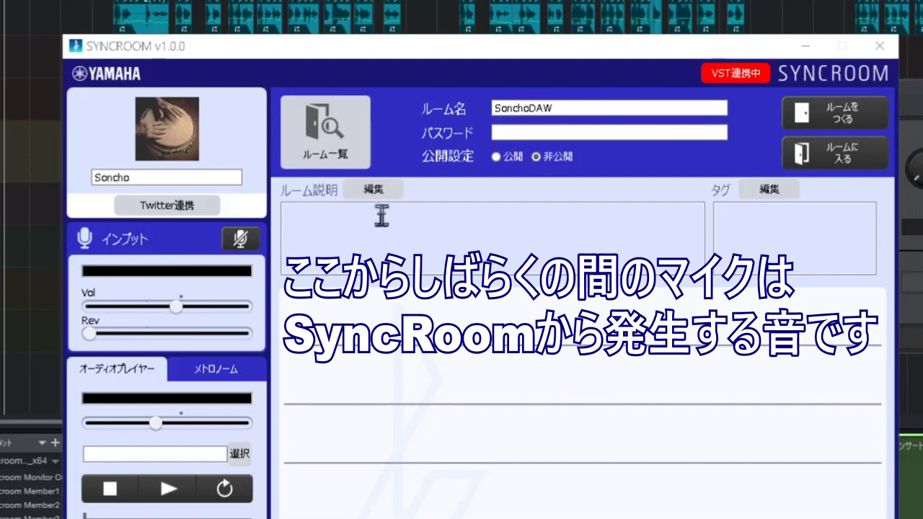
- Switch to SYNCROOM and create the non-public room without a password
{"action": "left_click", "coordinate": [836, 112]}
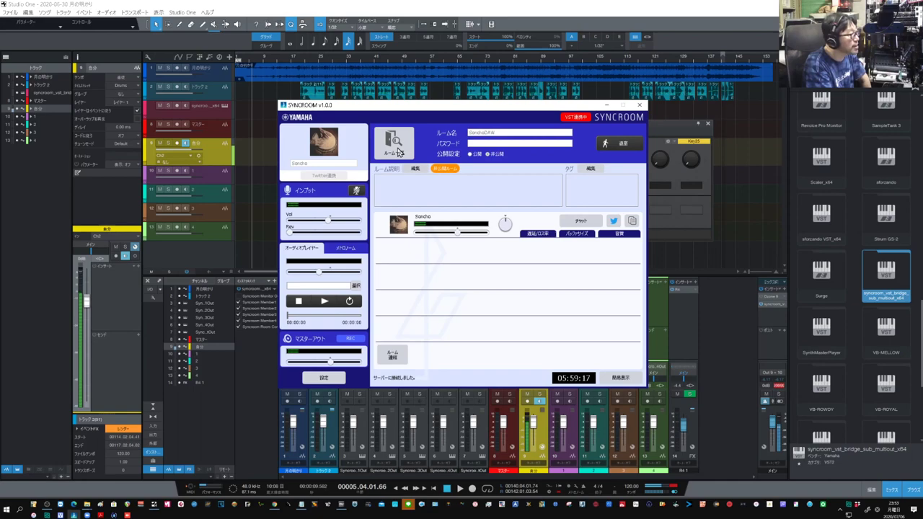
- Open the online SYNCROOM room list and look through it for the official connection test room, 接続テストルーム
{"action": "left_click", "coordinate": [399, 151]}
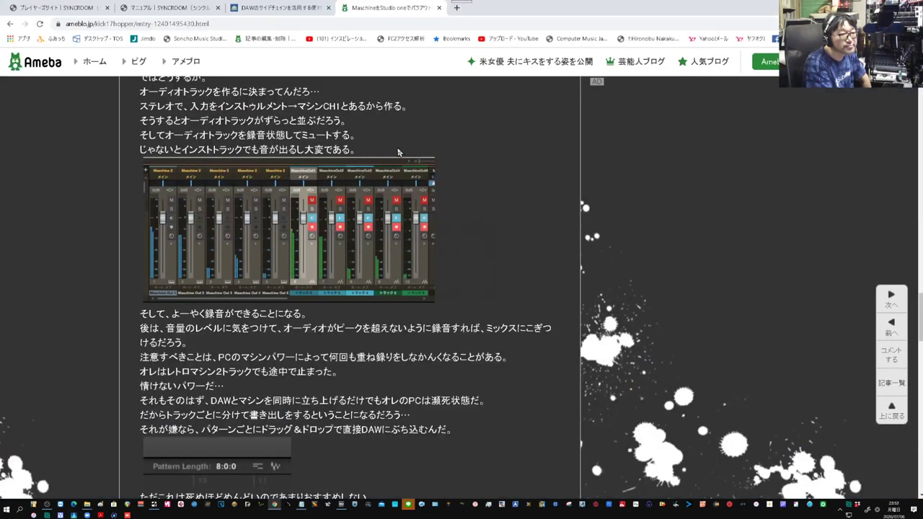
{"action": "scroll", "coordinate": [395, 166], "scroll_direction": "down", "scroll_amount": 7}
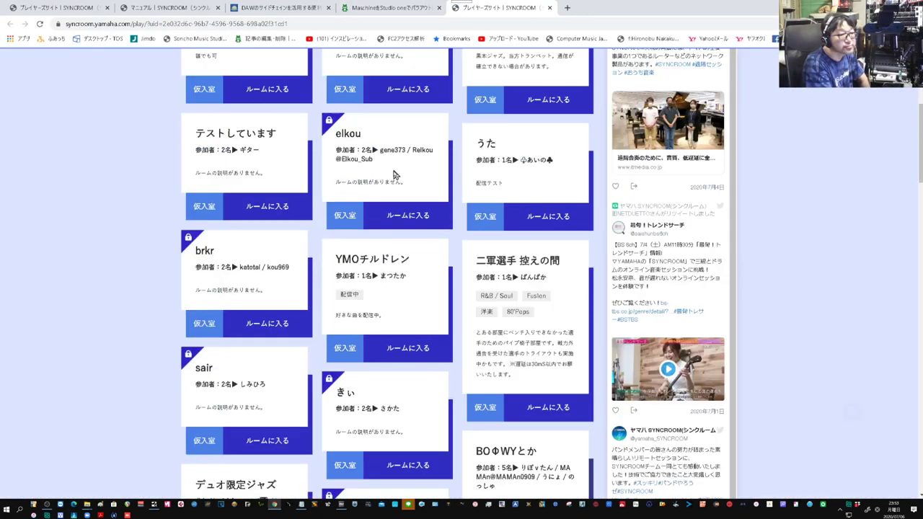
{"action": "scroll", "coordinate": [393, 171], "scroll_direction": "down", "scroll_amount": 15}
{"action": "scroll", "coordinate": [334, 183], "scroll_direction": "up", "scroll_amount": 10}
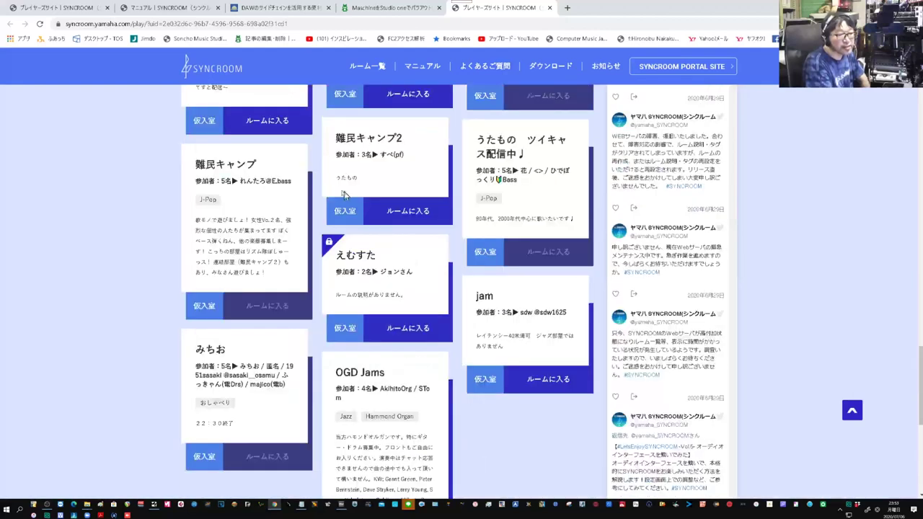
{"action": "scroll", "coordinate": [334, 184], "scroll_direction": "up", "scroll_amount": 5}
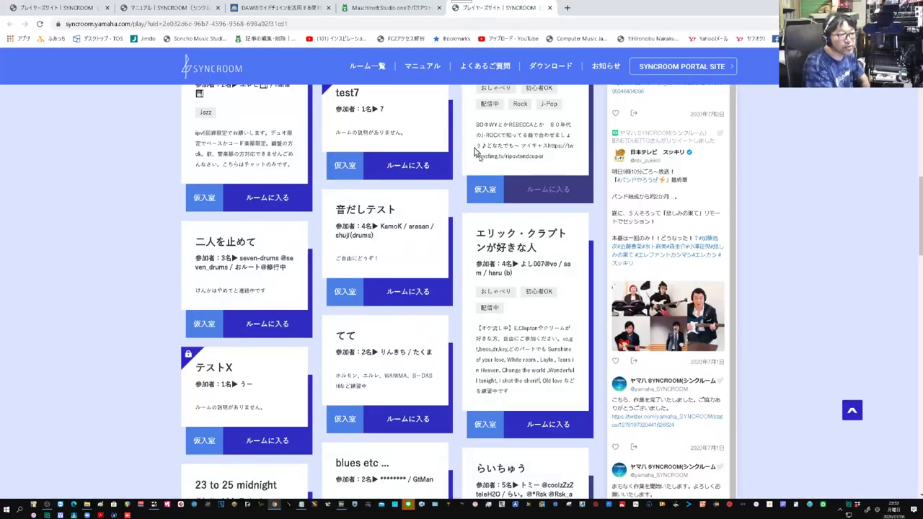
{"action": "scroll", "coordinate": [389, 310], "scroll_direction": "down", "scroll_amount": 6}
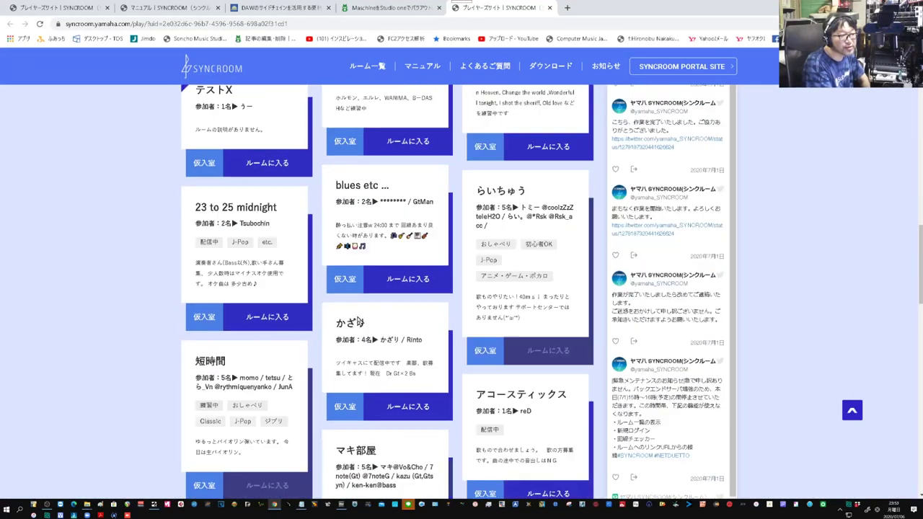
{"action": "scroll", "coordinate": [332, 309], "scroll_direction": "down", "scroll_amount": 2}
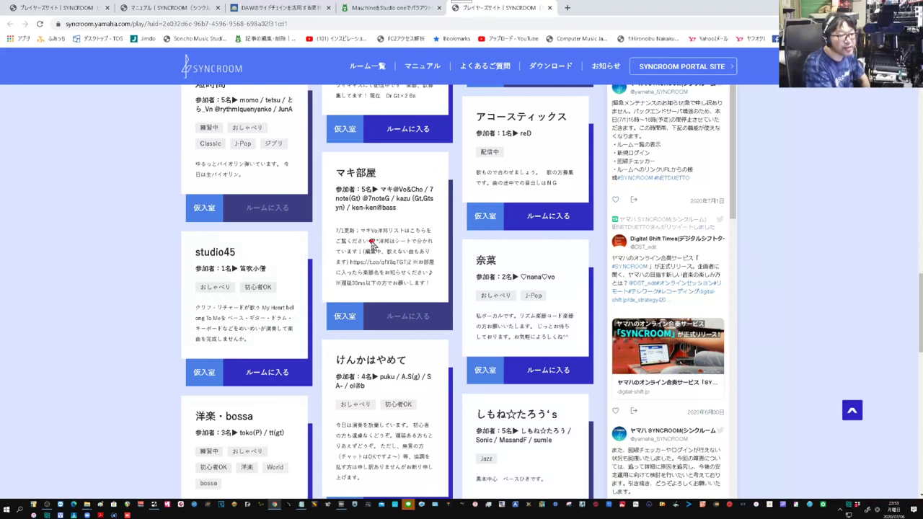
{"action": "scroll", "coordinate": [303, 281], "scroll_direction": "down", "scroll_amount": 6}
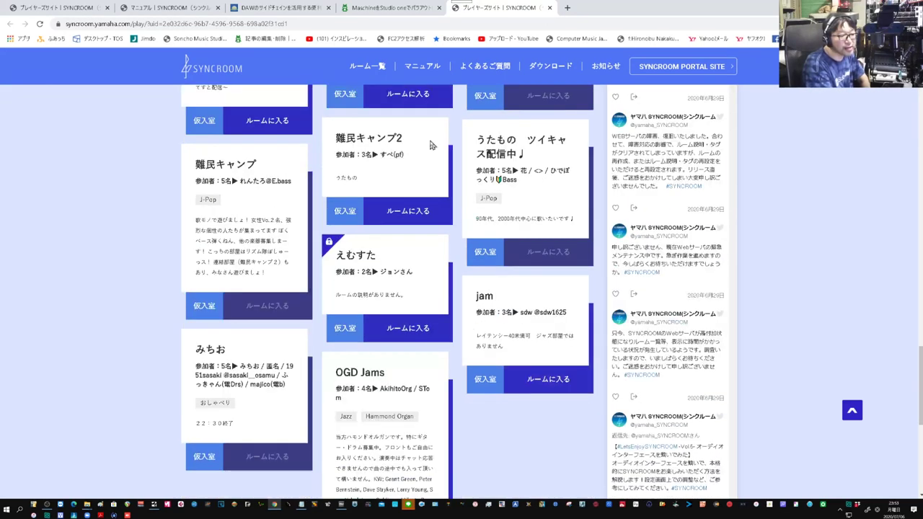
{"action": "scroll", "coordinate": [433, 216], "scroll_direction": "down", "scroll_amount": 4}
{"action": "scroll", "coordinate": [454, 282], "scroll_direction": "down", "scroll_amount": 2}
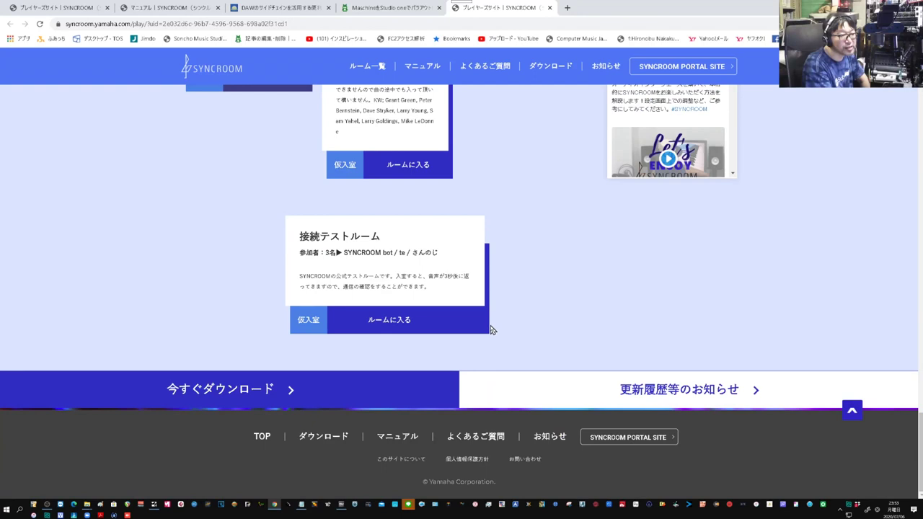
- Enter the 接続テストルーム, allow the site to open SYNCROOM, and close the room's chat window
{"action": "left_click", "coordinate": [375, 323]}
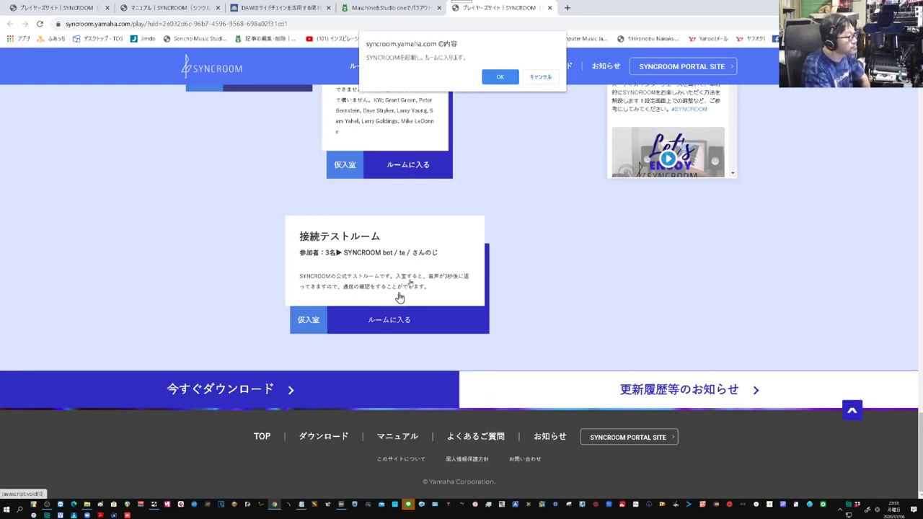
{"action": "left_click", "coordinate": [496, 78]}
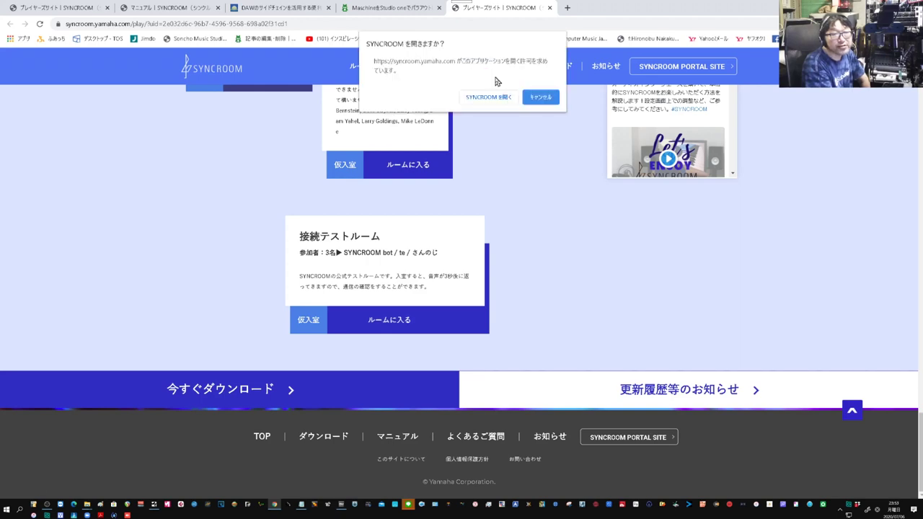
{"action": "left_click", "coordinate": [491, 98]}
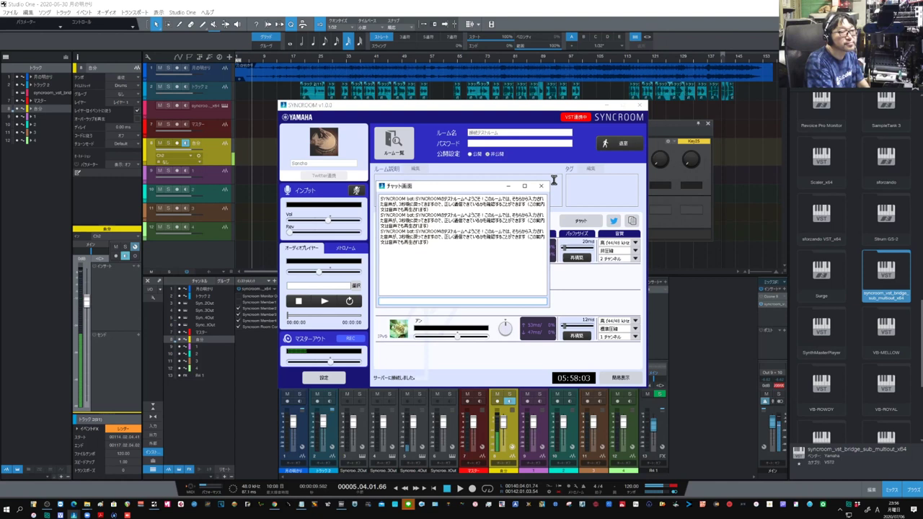
{"action": "left_click", "coordinate": [541, 185]}
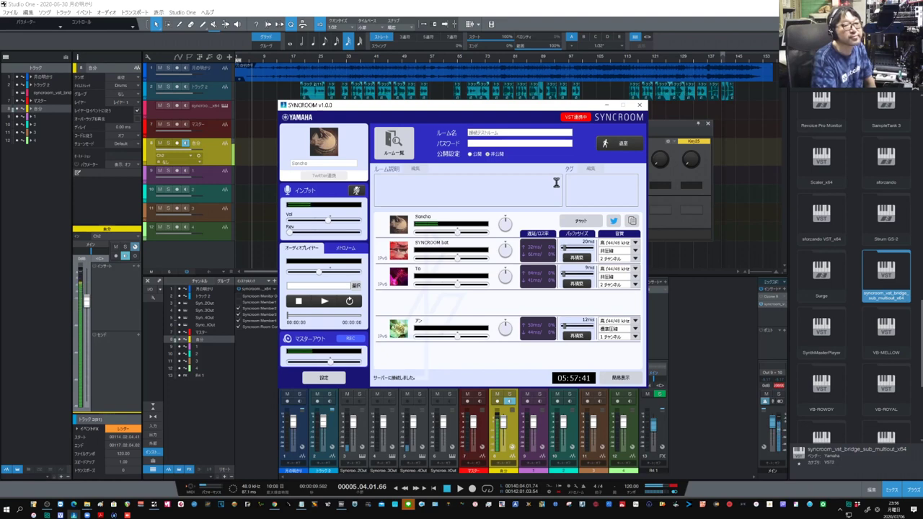
- Leave the test room, and in Studio One enable the Syncroom Member1 output of the syncroom VST bridge instrument
{"action": "left_click", "coordinate": [623, 146]}
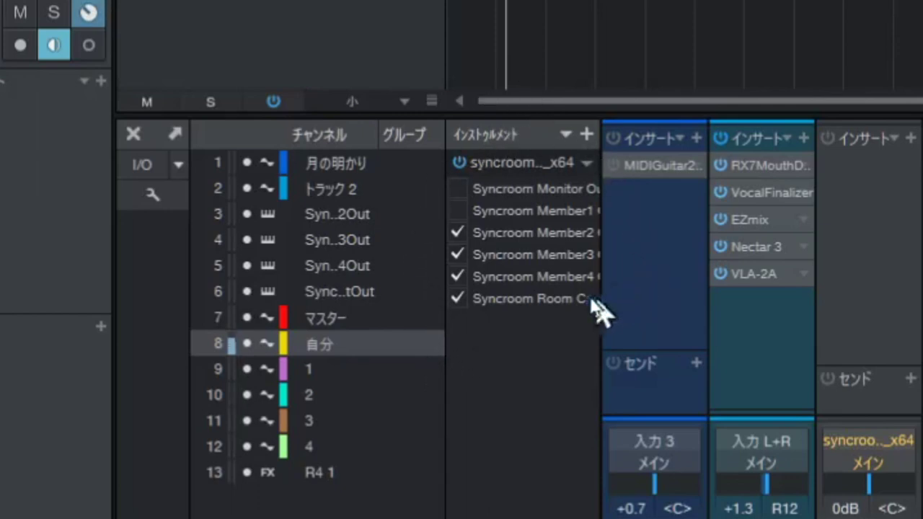
{"action": "left_click", "coordinate": [457, 211]}
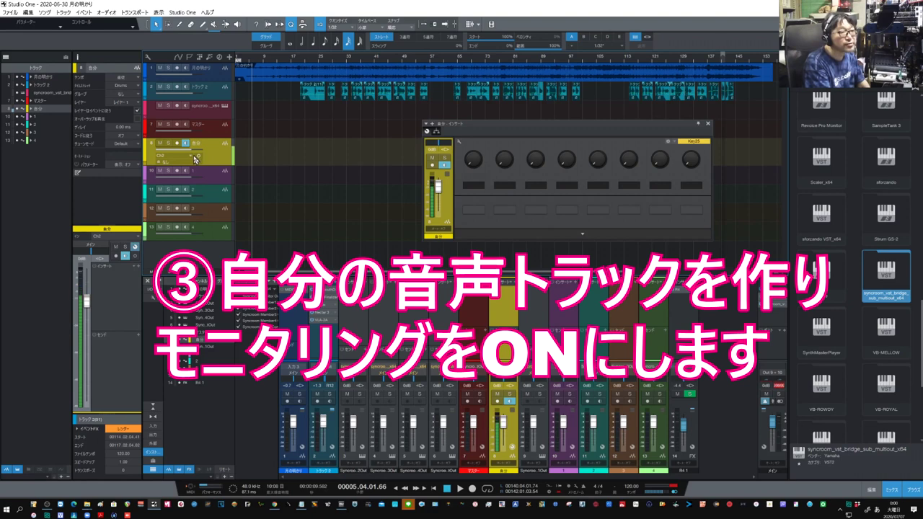
- Select Ch2 as the input of the yellow 自分 audio track
{"action": "left_click", "coordinate": [195, 160]}
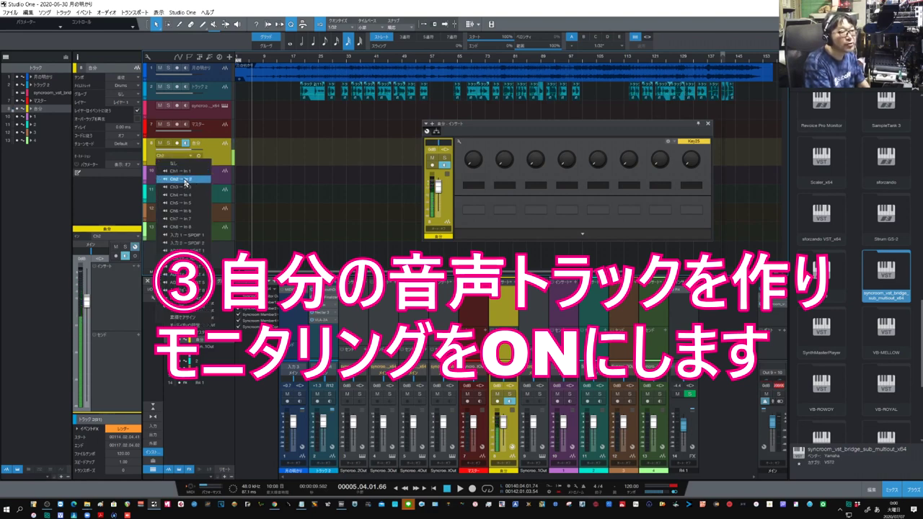
{"action": "left_click", "coordinate": [186, 180]}
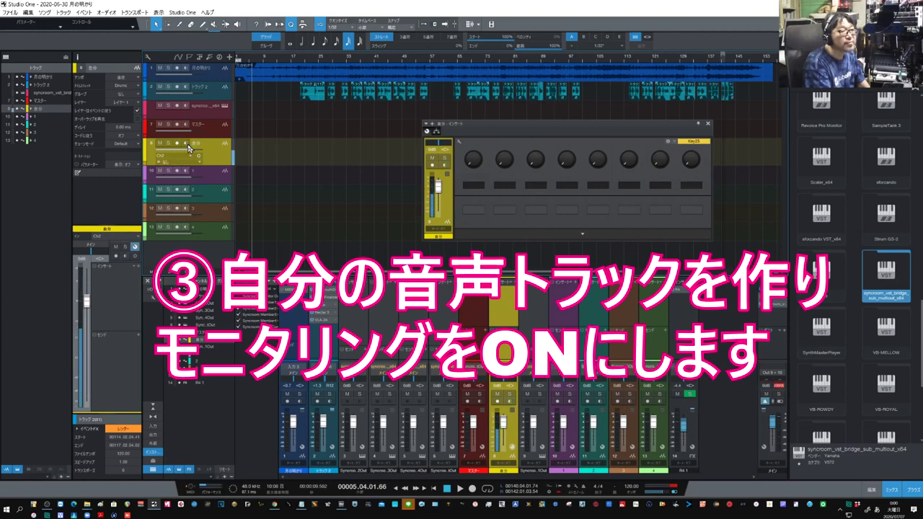